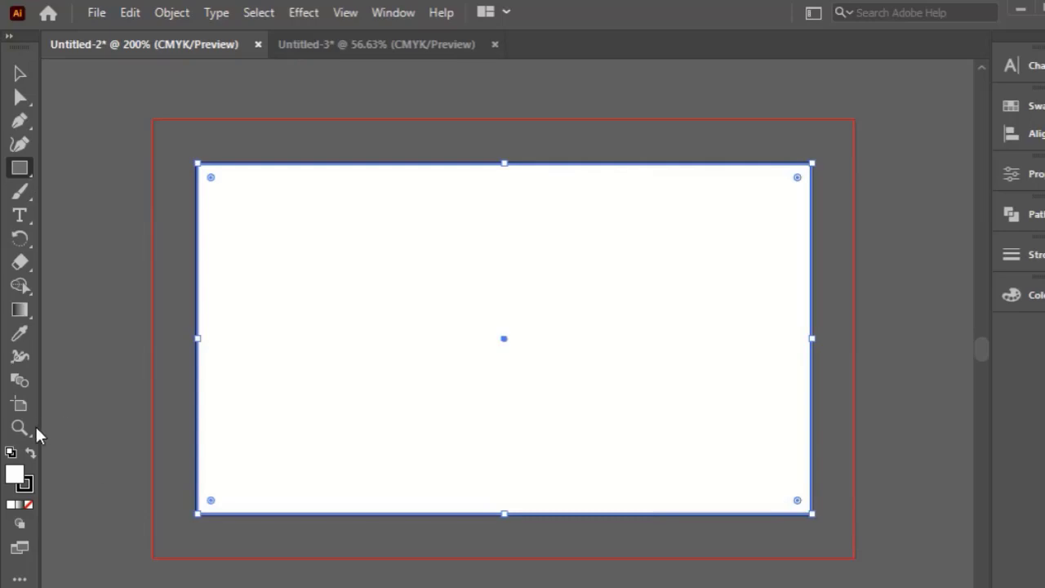
# Give the selected background rectangle a solid black fill with no stroke and deselect it.
pyautogui.click(30, 452)
pyautogui.click(29, 505)
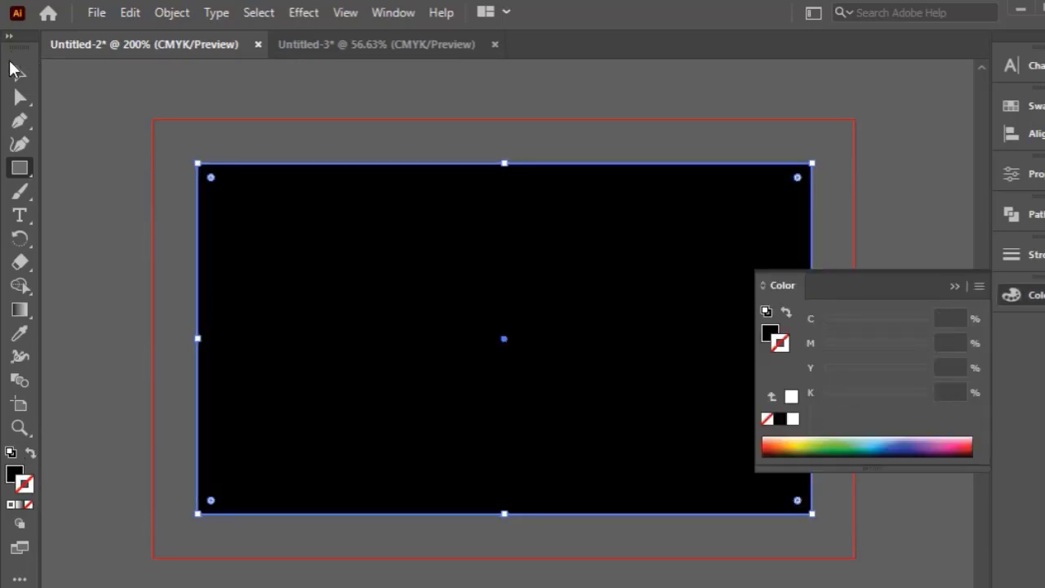
pyautogui.click(11, 64)
pyautogui.click(953, 285)
pyautogui.click(853, 288)
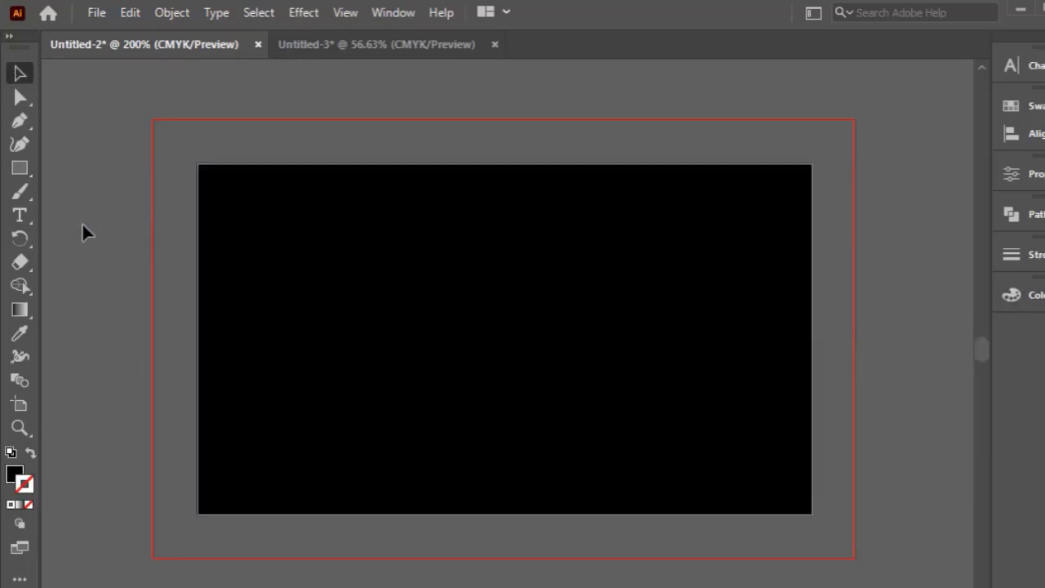
# Start a band with the Pen tool, curving from the rectangle's bottom edge to its top edge, then adding a short segment along the top.
pyautogui.click(20, 122)
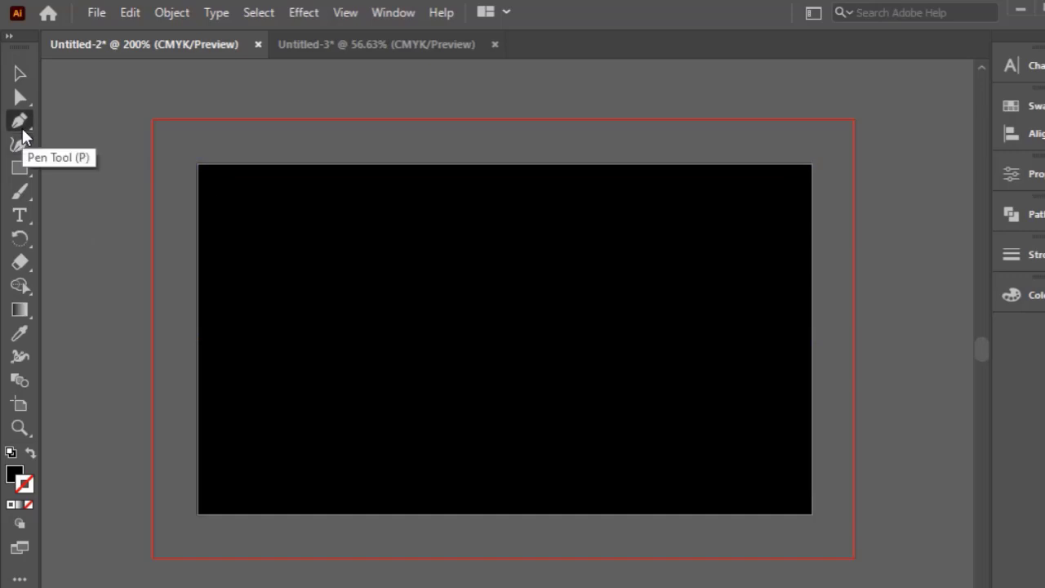
pyautogui.click(280, 513)
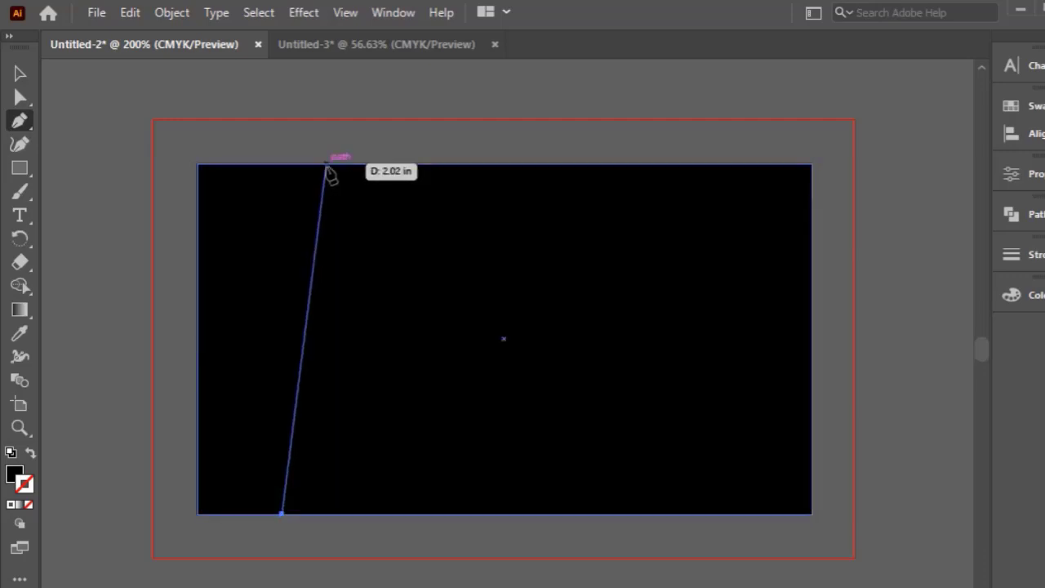
pyautogui.moveTo(327, 166); pyautogui.dragTo(453, 210)
pyautogui.scroll(-4, 444, 229)
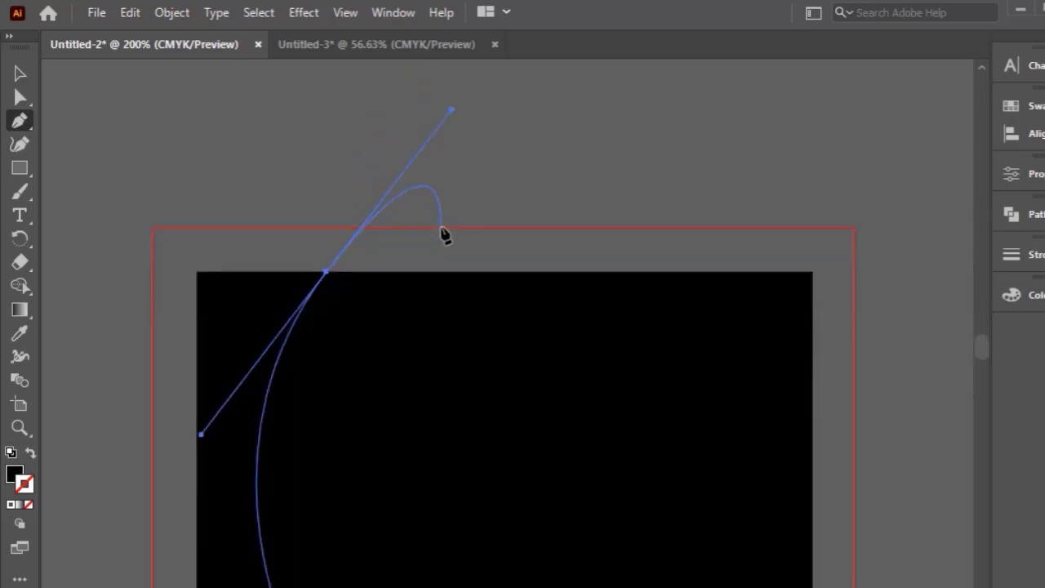
pyautogui.click(327, 201)
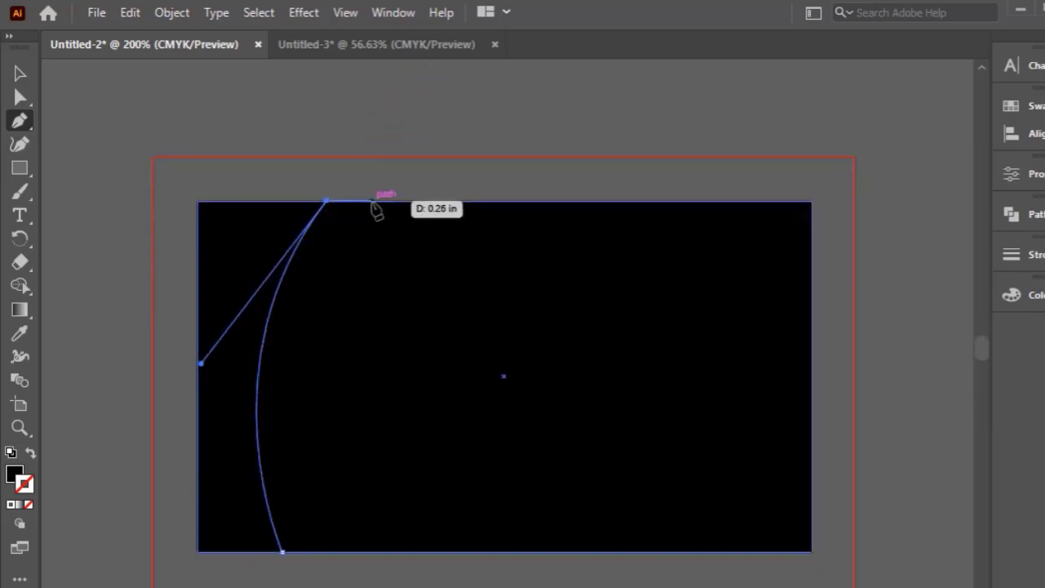
pyautogui.click(372, 202)
pyautogui.scroll(-2, 376, 554)
pyautogui.scroll(-1, 376, 553)
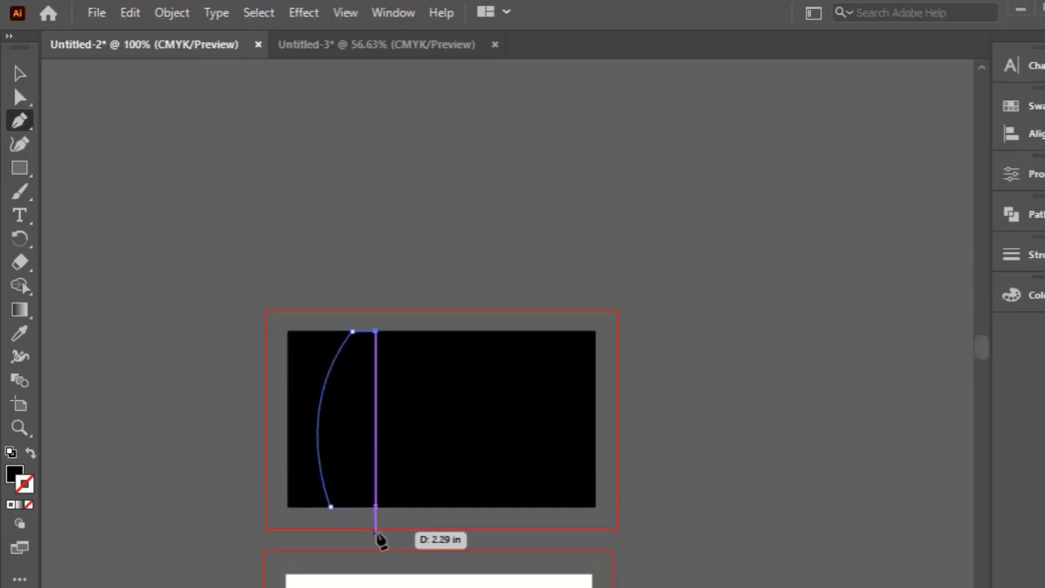
pyautogui.click(376, 507)
pyautogui.moveTo(374, 506); pyautogui.dragTo(441, 587)
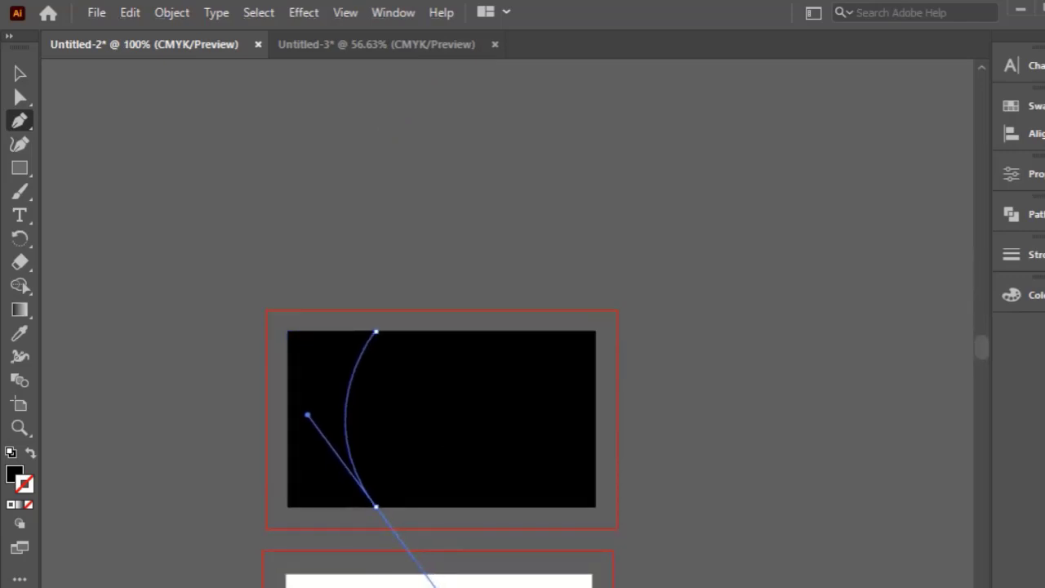
pyautogui.click(376, 507)
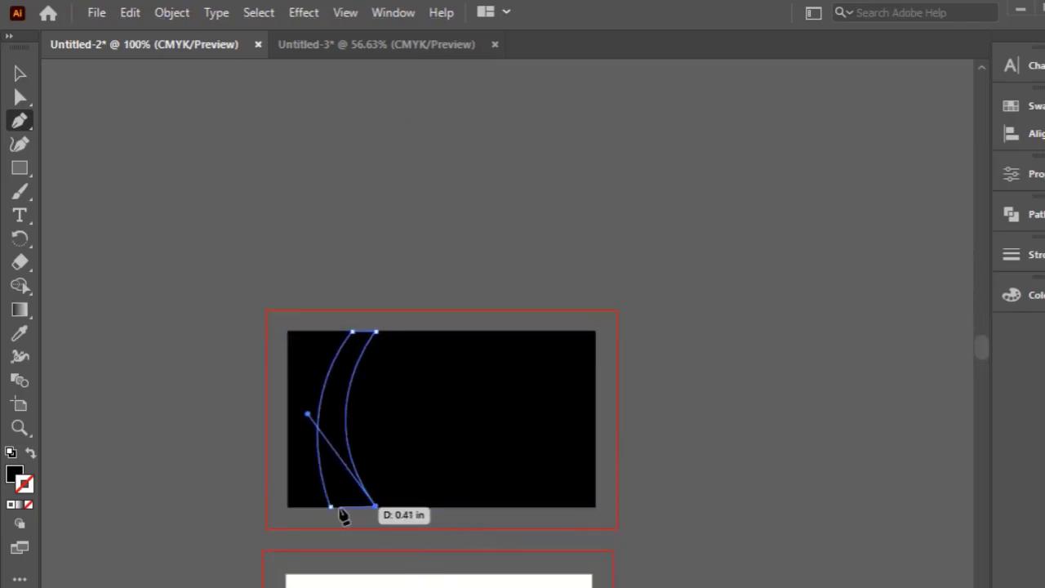
pyautogui.click(331, 507)
pyautogui.hotkey('ctrl', 'z')
pyautogui.hotkey('ctrl', 'z')
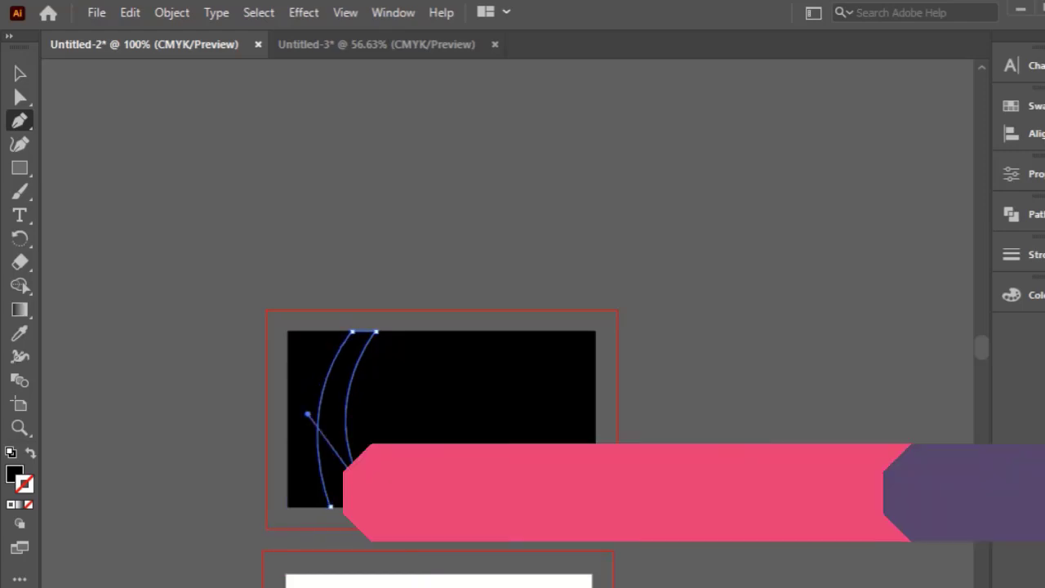
pyautogui.hotkey('ctrl', 'z')
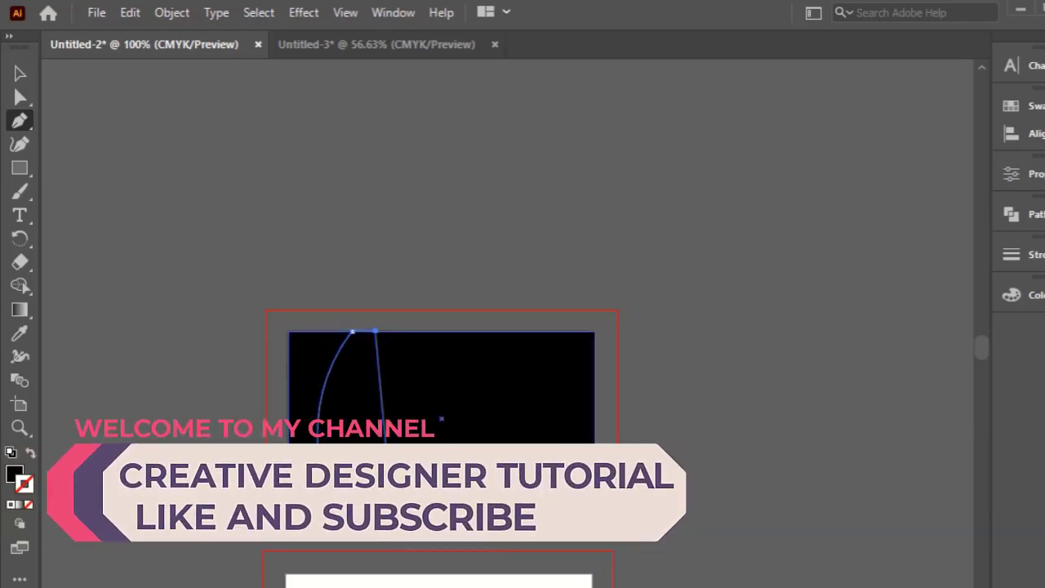
# Curve the band's inner side down to the bottom edge, close the shape, and fill it white without a stroke.
pyautogui.moveTo(391, 506); pyautogui.dragTo(464, 585)
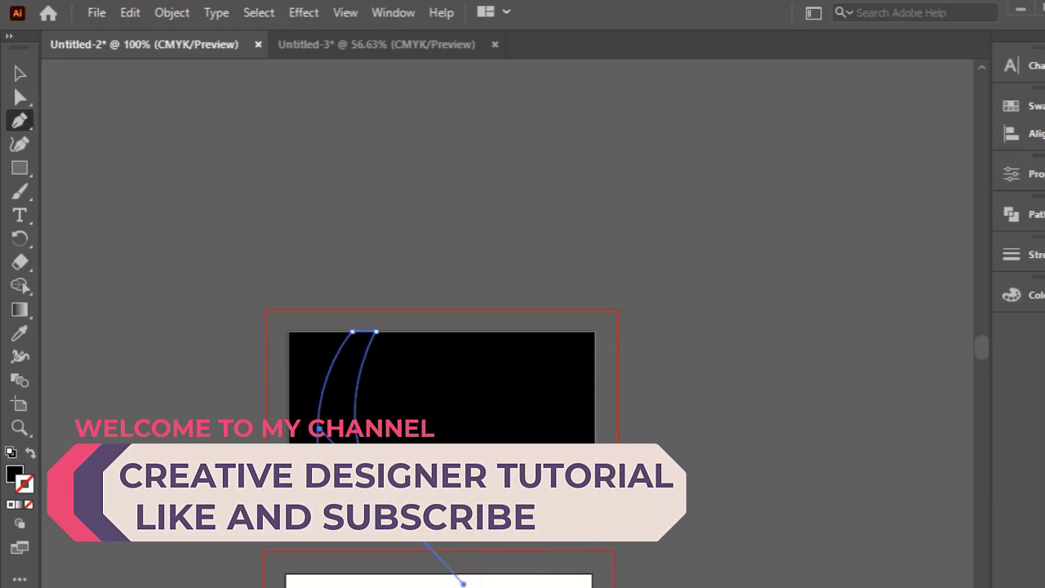
pyautogui.click(391, 507)
pyautogui.click(331, 507)
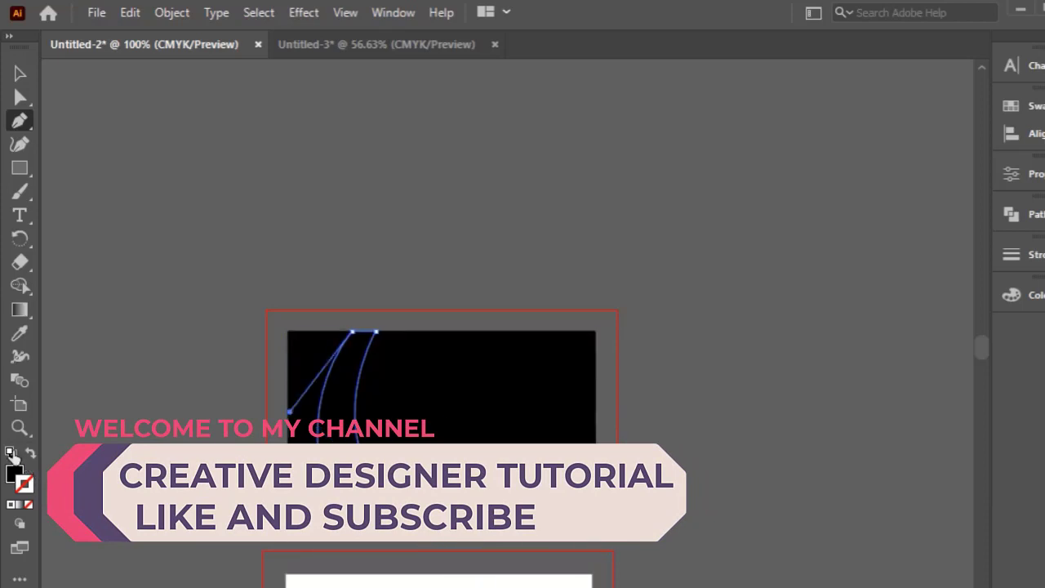
pyautogui.click(12, 453)
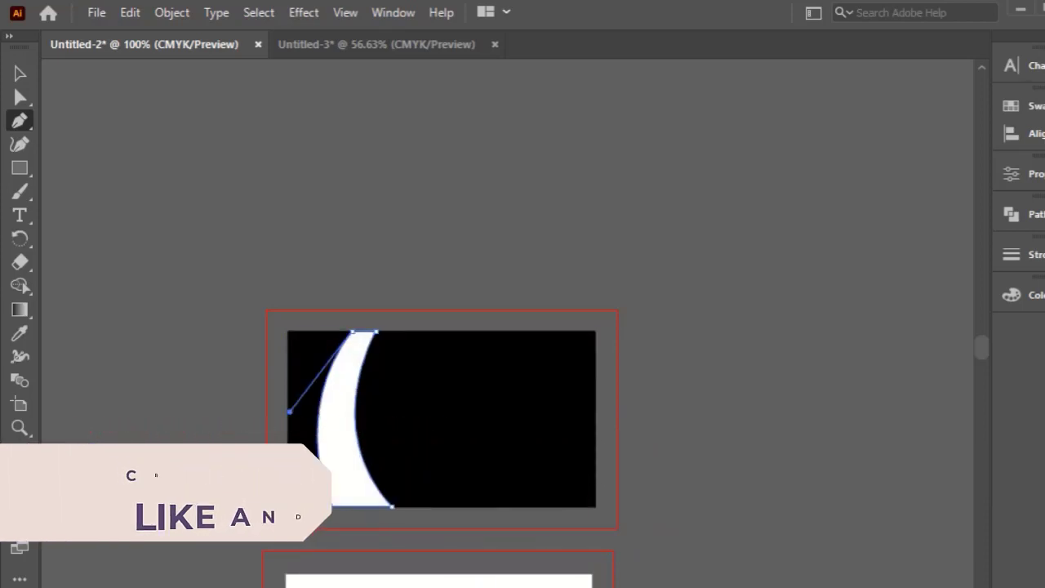
pyautogui.keyDown('ctrl'); pyautogui.click(192, 364); pyautogui.keyUp('ctrl')
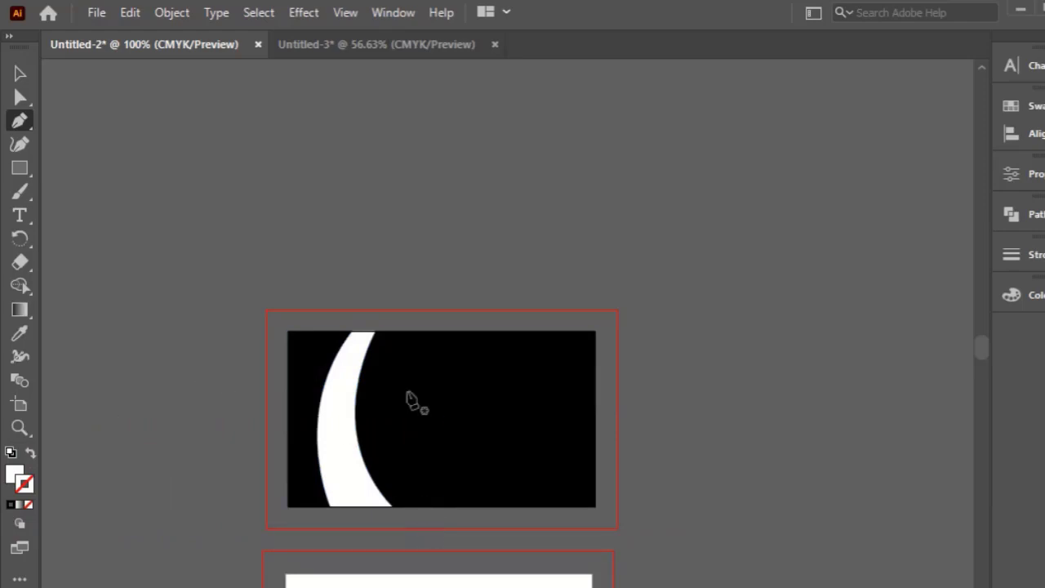
# Draw a white strip with the Pen tool from beside the band along the top edge to the upper-right corner, with a curved lower edge.
pyautogui.scroll(1, 392, 367)
pyautogui.scroll(1, 370, 343)
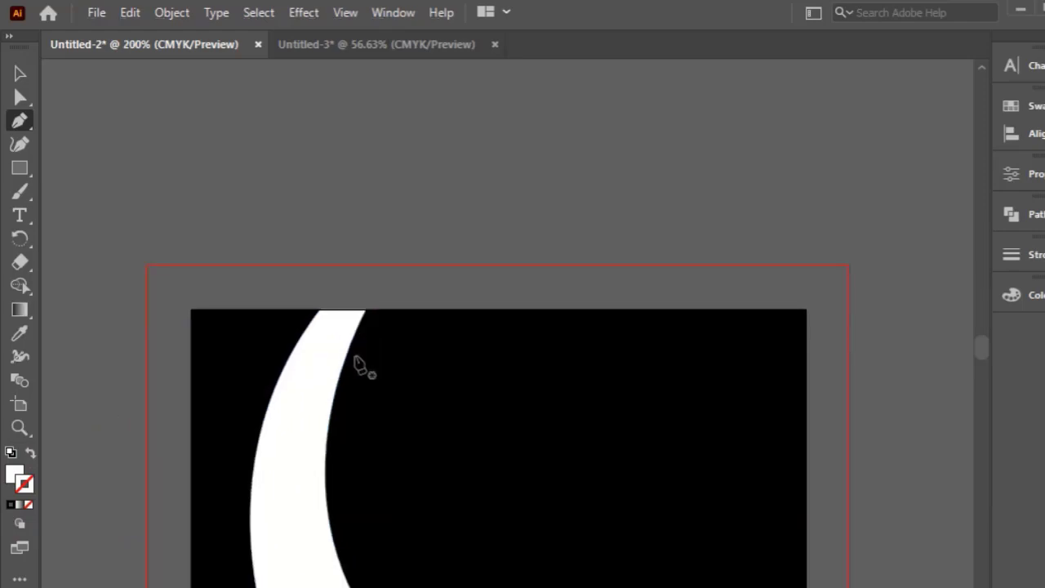
pyautogui.click(357, 359)
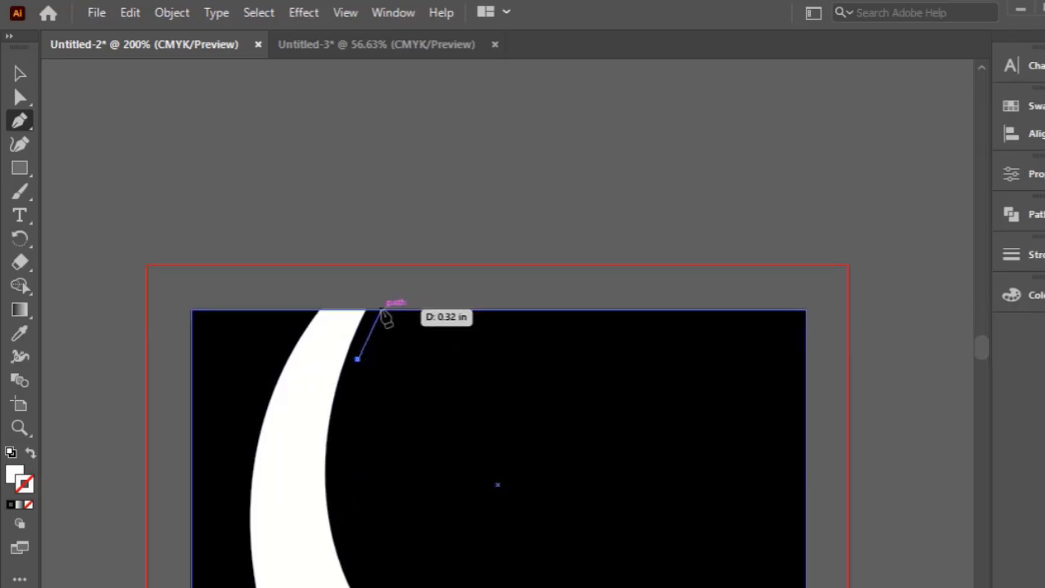
pyautogui.moveTo(384, 310); pyautogui.dragTo(399, 297)
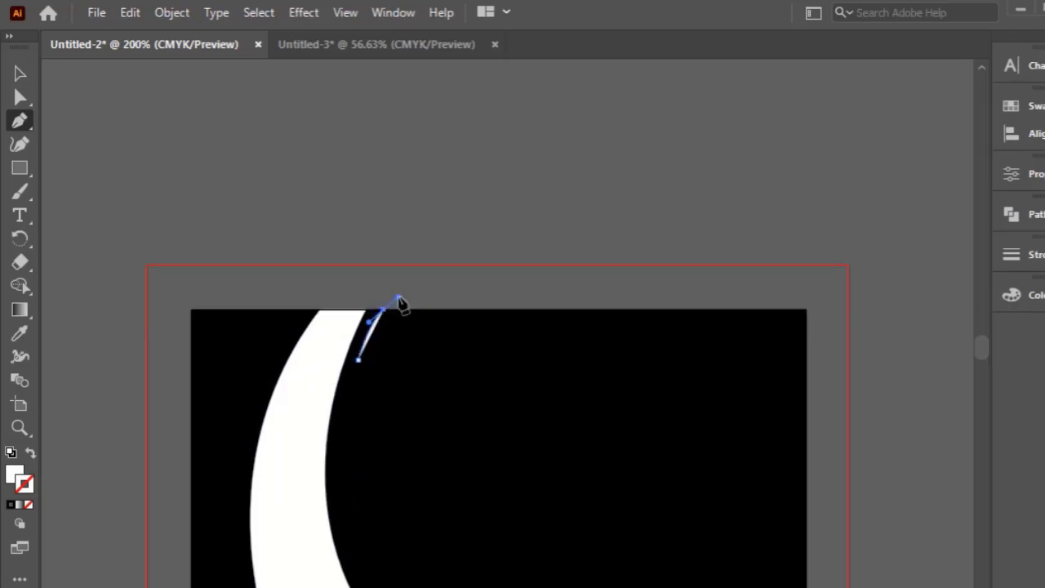
pyautogui.click(383, 309)
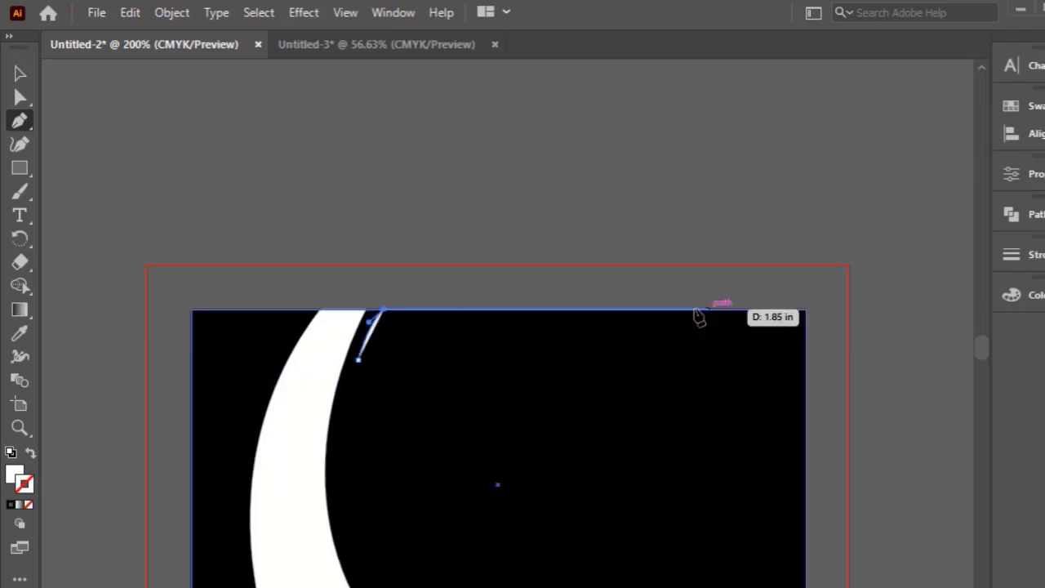
pyautogui.click(806, 311)
pyautogui.click(807, 334)
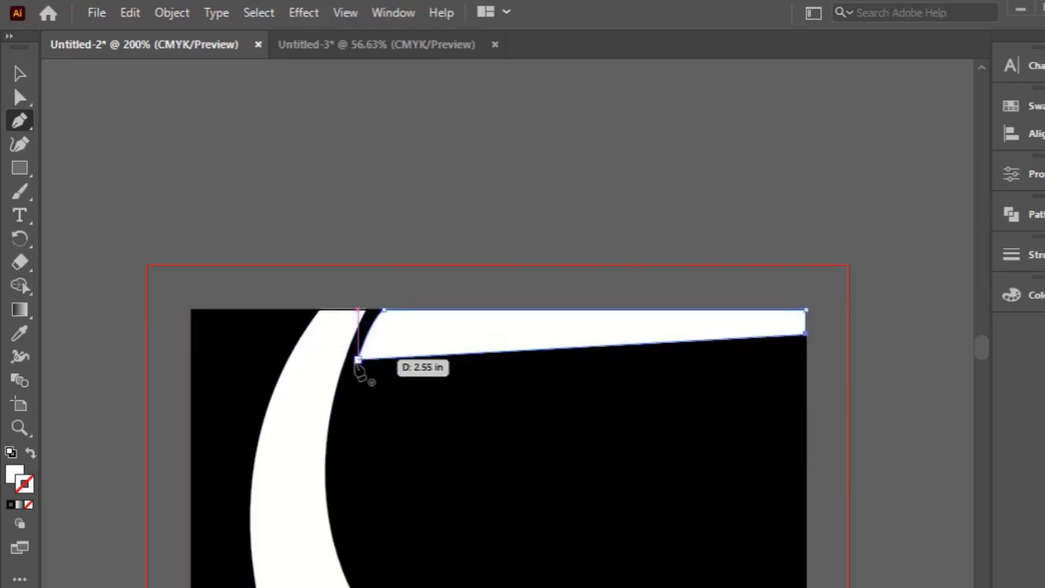
pyautogui.moveTo(357, 360); pyautogui.dragTo(271, 407)
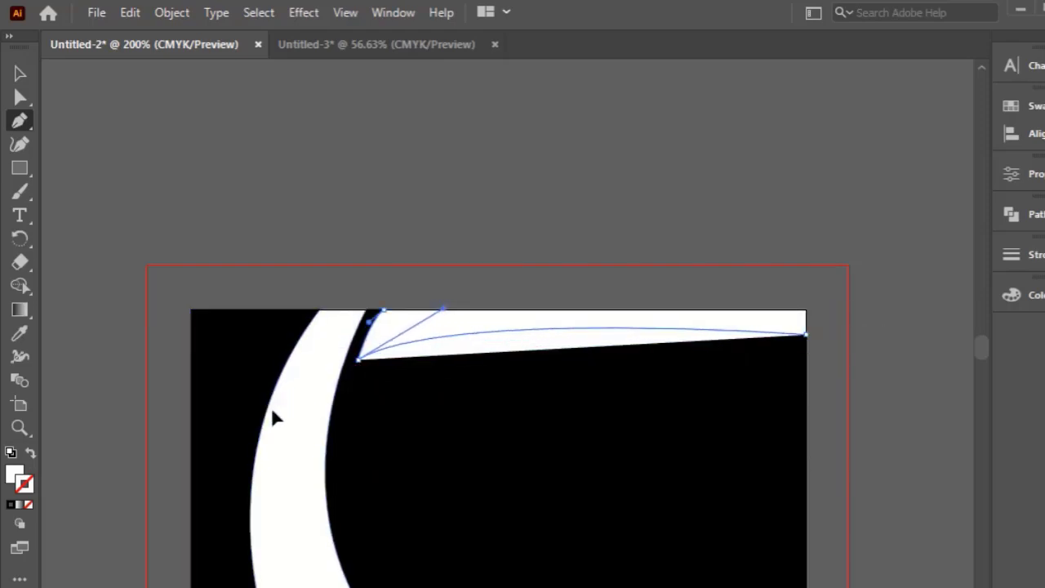
pyautogui.click(18, 74)
pyautogui.click(245, 155)
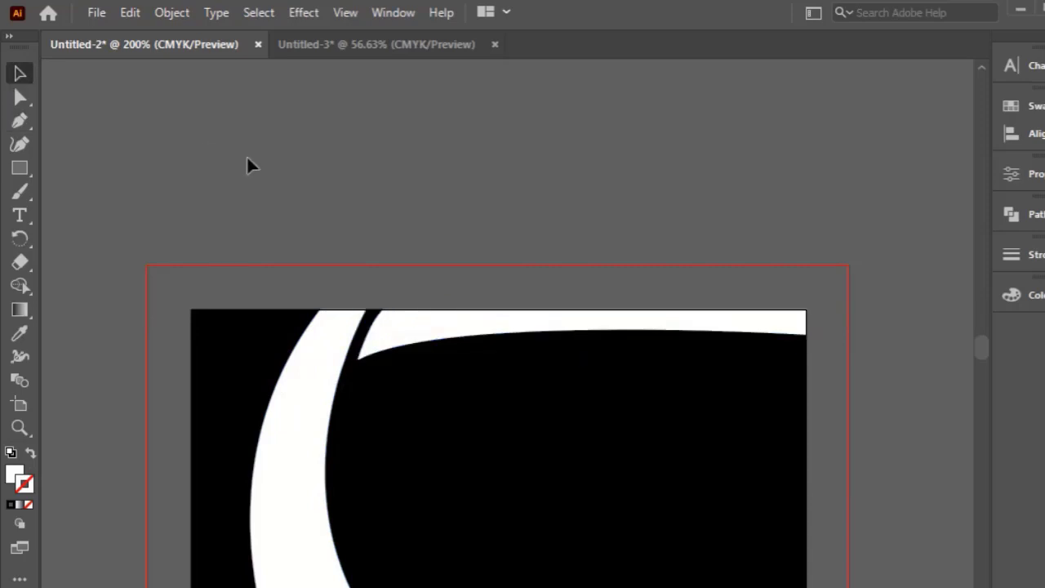
# Draw a white shape with the Pen tool in the rectangle's upper-left corner, with curved edges beside the band and along its underside.
pyautogui.keyDown('alt'); pyautogui.scroll(-1, 418, 195); pyautogui.keyUp('alt')
pyautogui.scroll(-1, 373, 332)
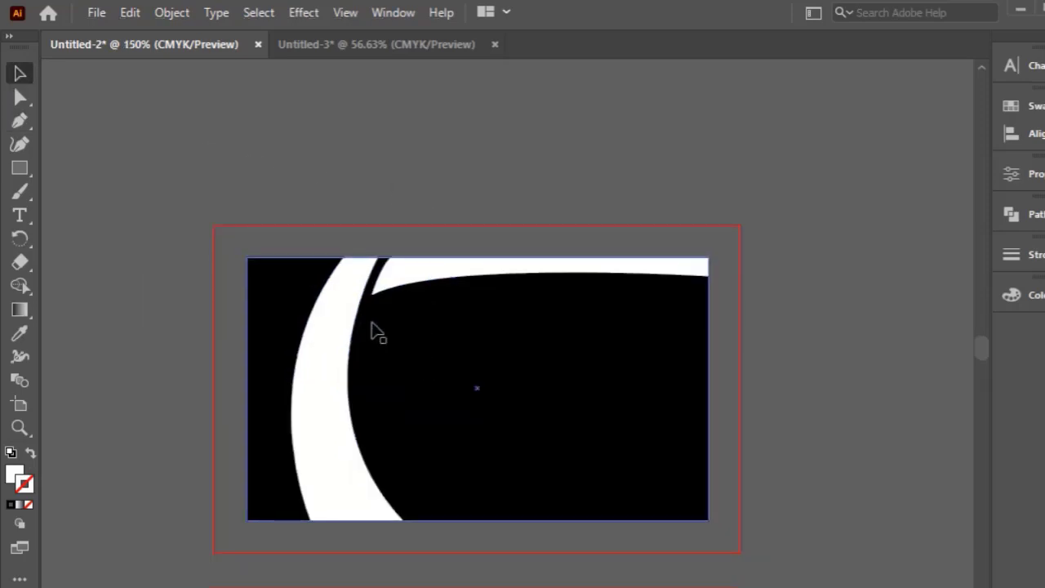
pyautogui.click(20, 121)
pyautogui.keyDown('alt'); pyautogui.scroll(1, 326, 294); pyautogui.keyUp('alt')
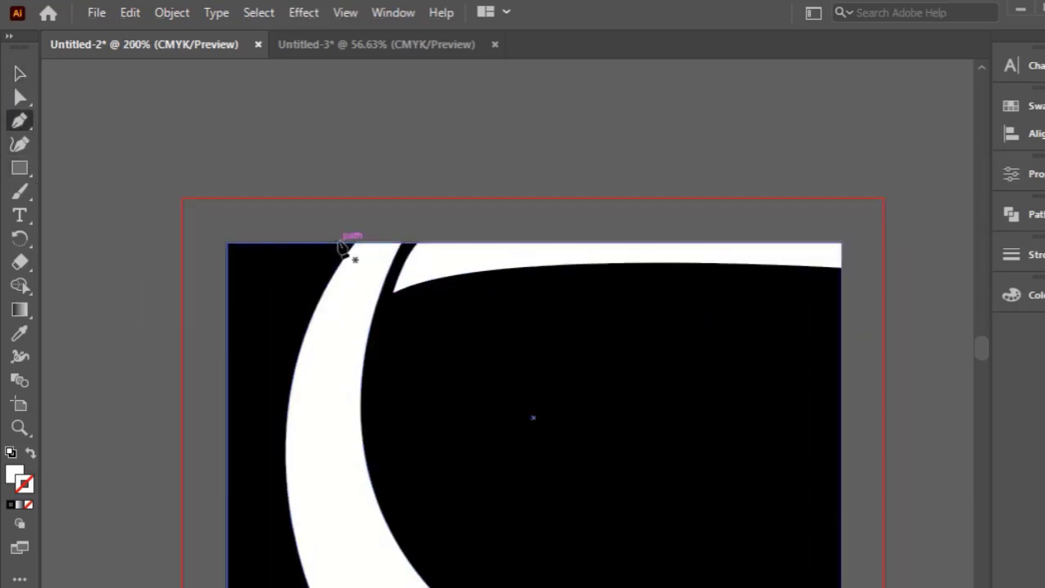
pyautogui.click(338, 243)
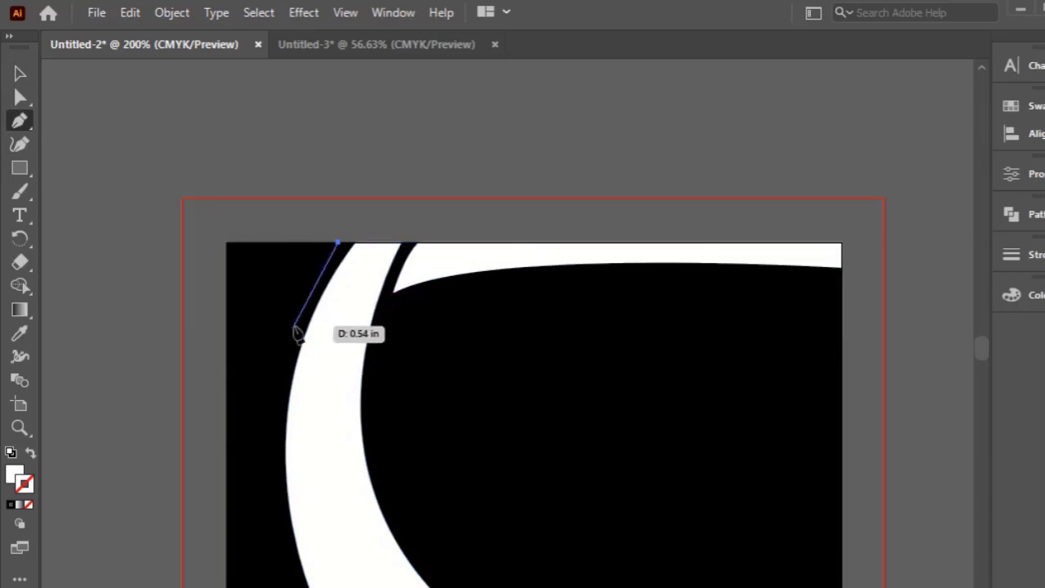
pyautogui.moveTo(293, 326); pyautogui.dragTo(289, 374)
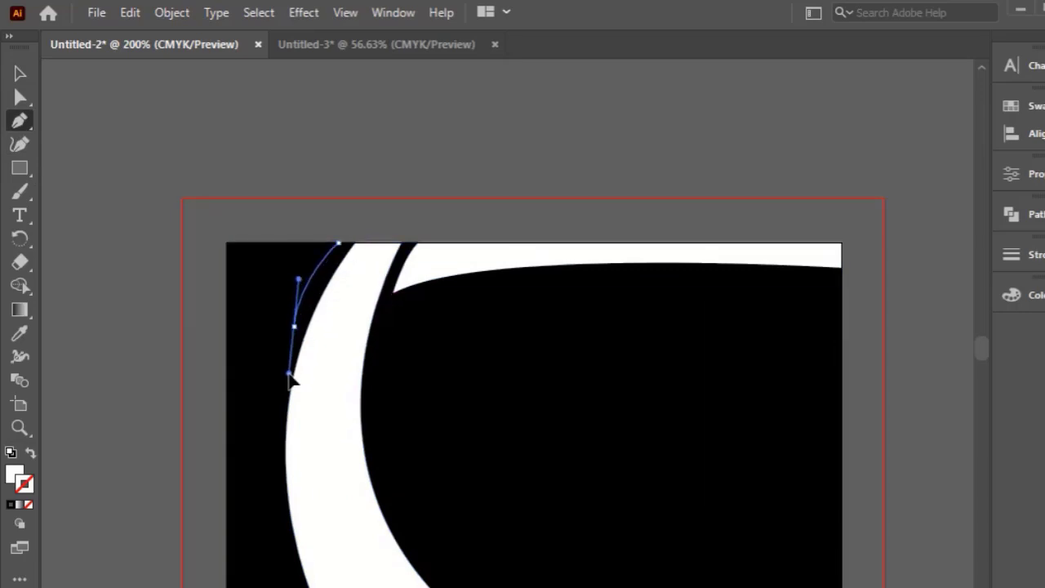
pyautogui.click(294, 327)
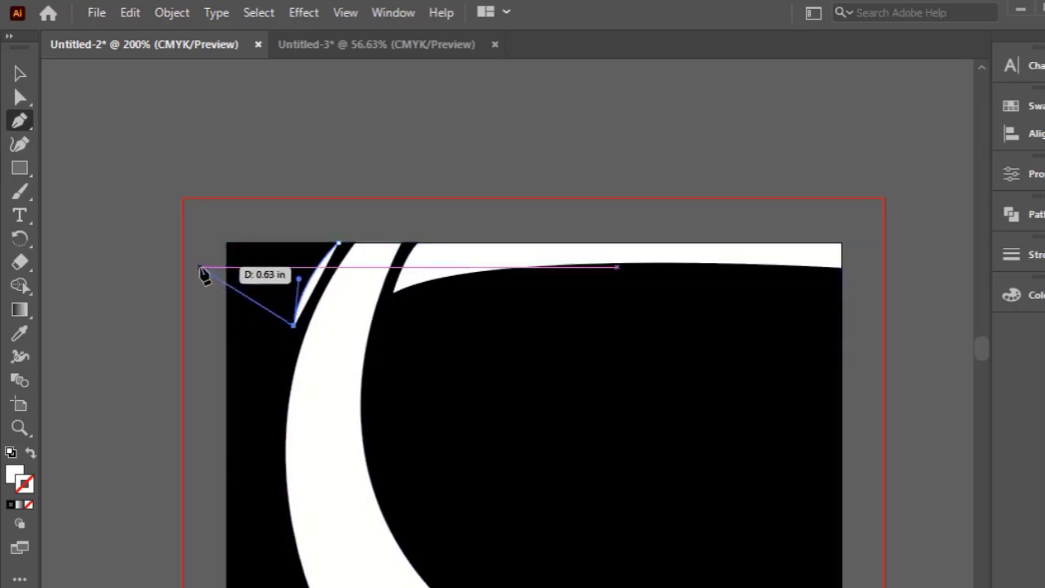
pyautogui.moveTo(227, 273); pyautogui.dragTo(201, 226)
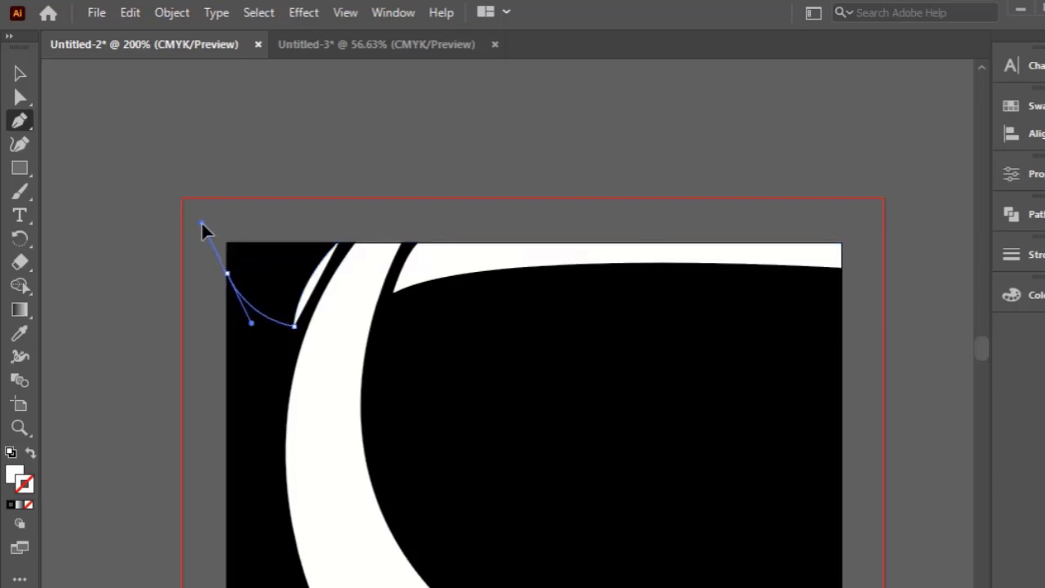
pyautogui.click(227, 274)
pyautogui.click(228, 243)
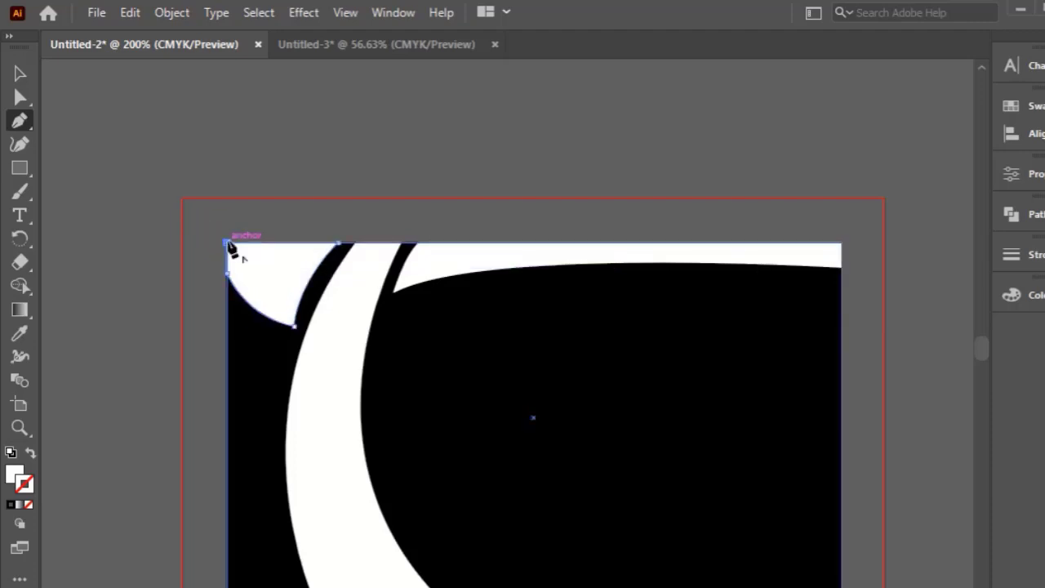
pyautogui.keyDown('ctrl'); pyautogui.click(325, 229); pyautogui.keyUp('ctrl')
# Adjust the corner shape's anchors and curve handle so its edge follows the band with a narrow, even gap.
pyautogui.scroll(2, 305, 259)
pyautogui.press('a')
pyautogui.click(283, 394)
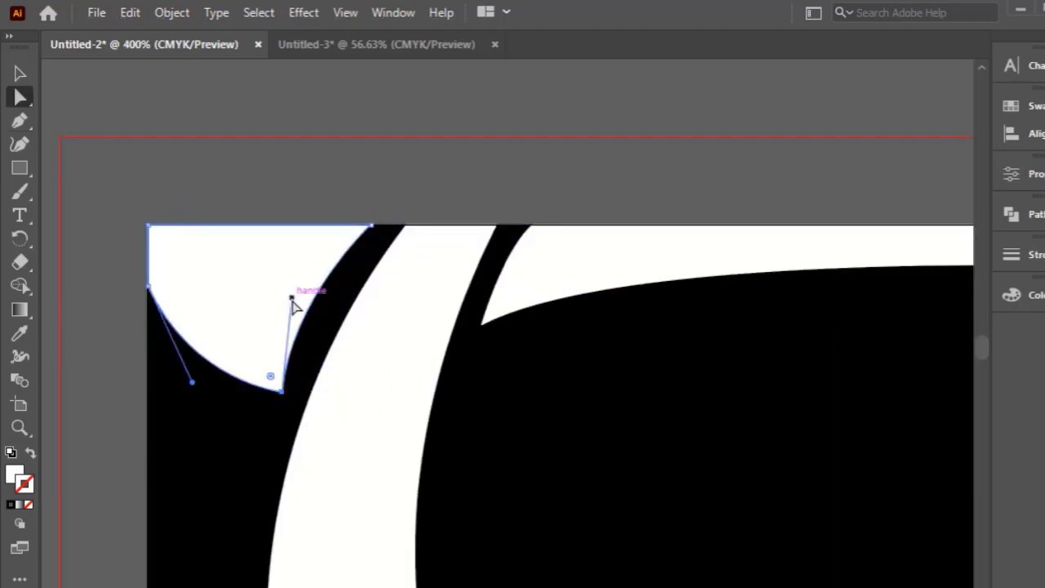
pyautogui.moveTo(291, 297); pyautogui.dragTo(318, 276)
pyautogui.moveTo(370, 225); pyautogui.dragTo(378, 225)
pyautogui.moveTo(317, 275); pyautogui.dragTo(305, 283)
pyautogui.click(77, 160)
pyautogui.moveTo(283, 394); pyautogui.dragTo(287, 394)
pyautogui.click(126, 166)
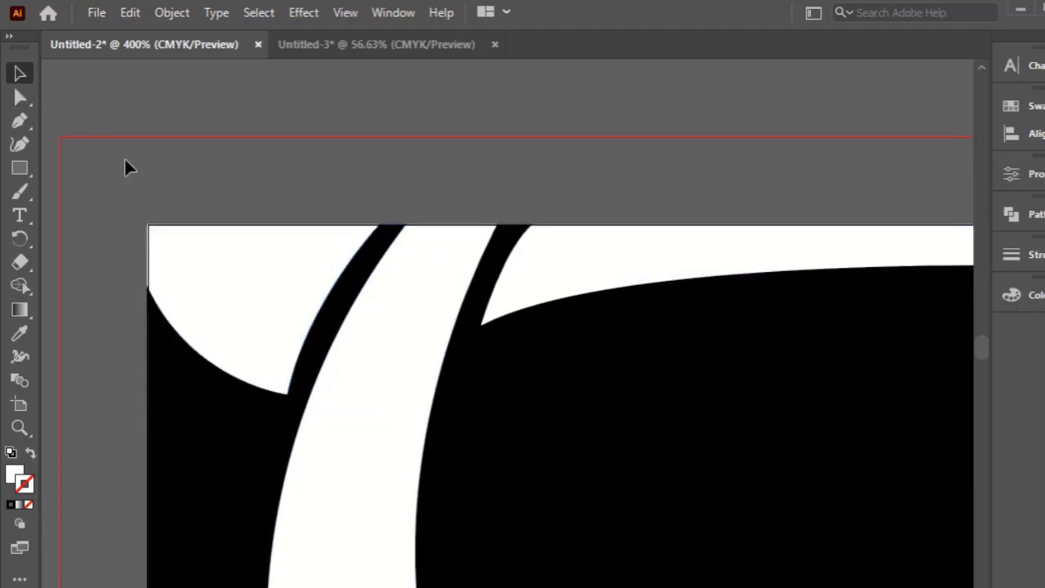
# Refine the curve handle on the top strip's end facing the band and deselect the strip.
pyautogui.scroll(2, 531, 249)
pyautogui.click(489, 285)
pyautogui.moveTo(453, 252); pyautogui.dragTo(446, 259)
pyautogui.scroll(-5, 398, 394)
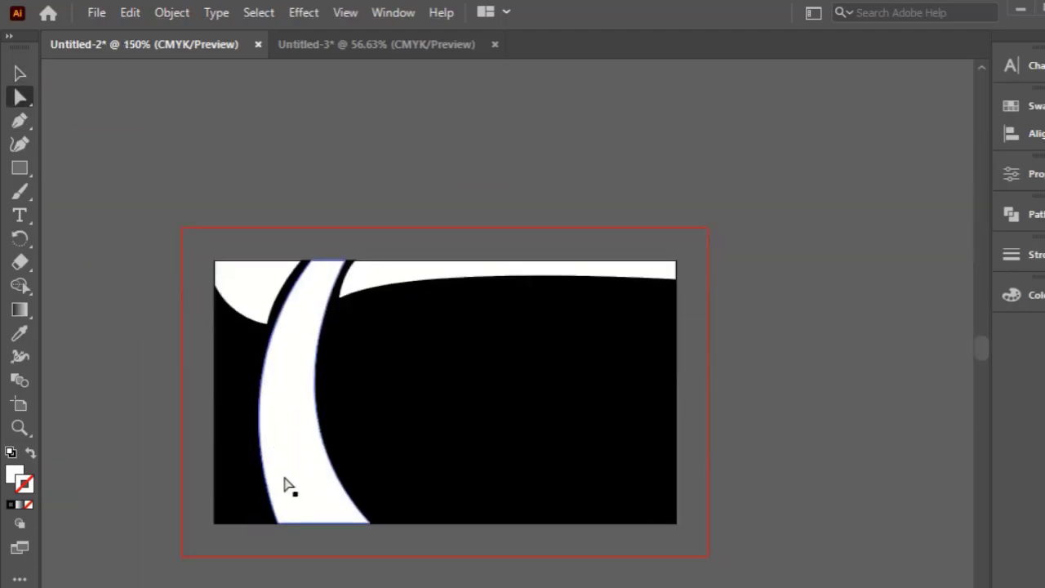
pyautogui.scroll(-1, 345, 420)
pyautogui.click(100, 133)
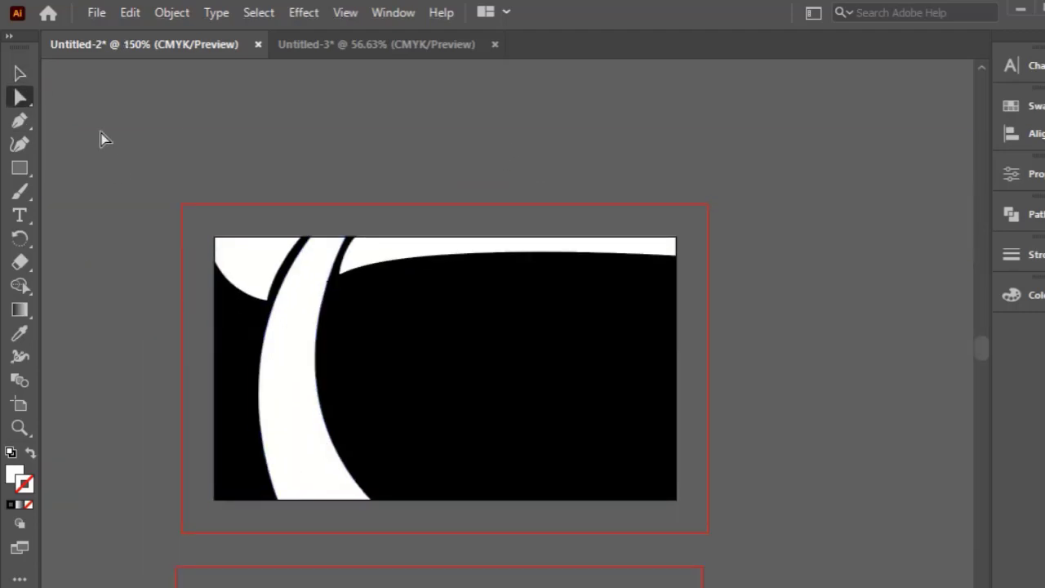
# Fill the vertical curved band with the bright red swatch, without a stroke, and deselect it.
pyautogui.click(28, 79)
pyautogui.scroll(-1, 155, 227)
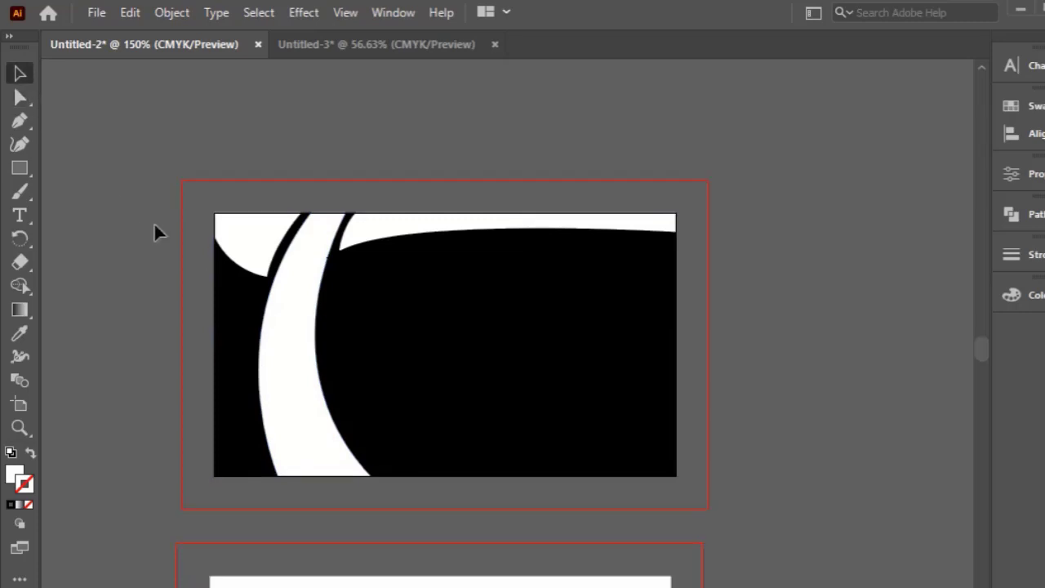
pyautogui.click(289, 257)
pyautogui.click(1035, 108)
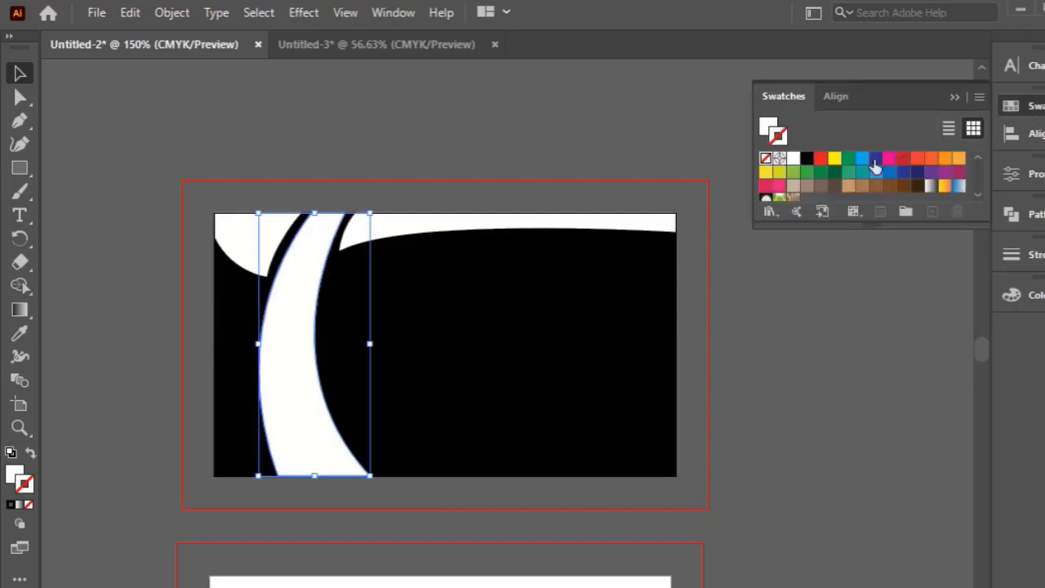
pyautogui.click(820, 159)
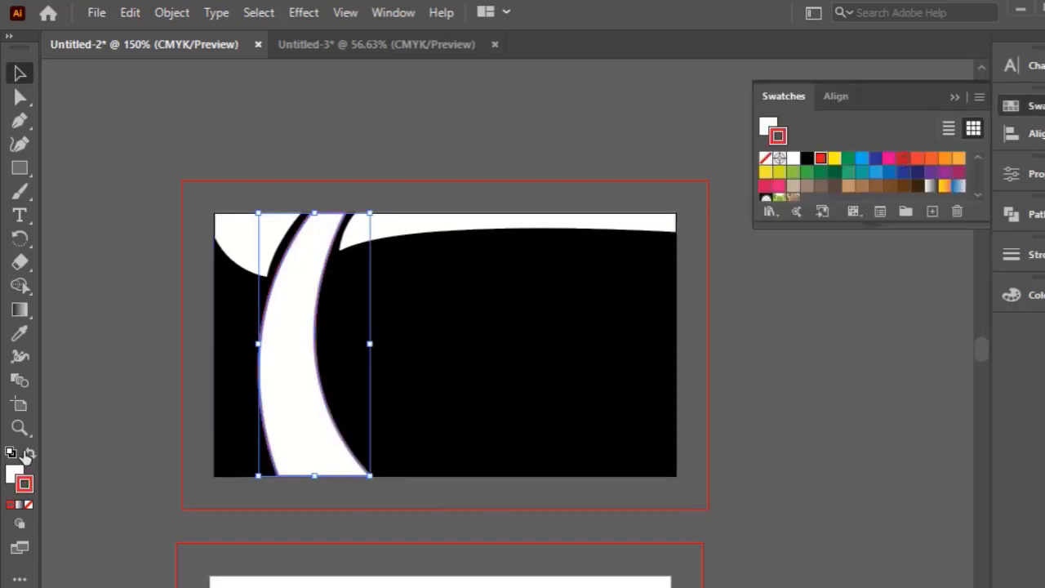
pyautogui.click(30, 453)
pyautogui.click(28, 505)
pyautogui.click(107, 523)
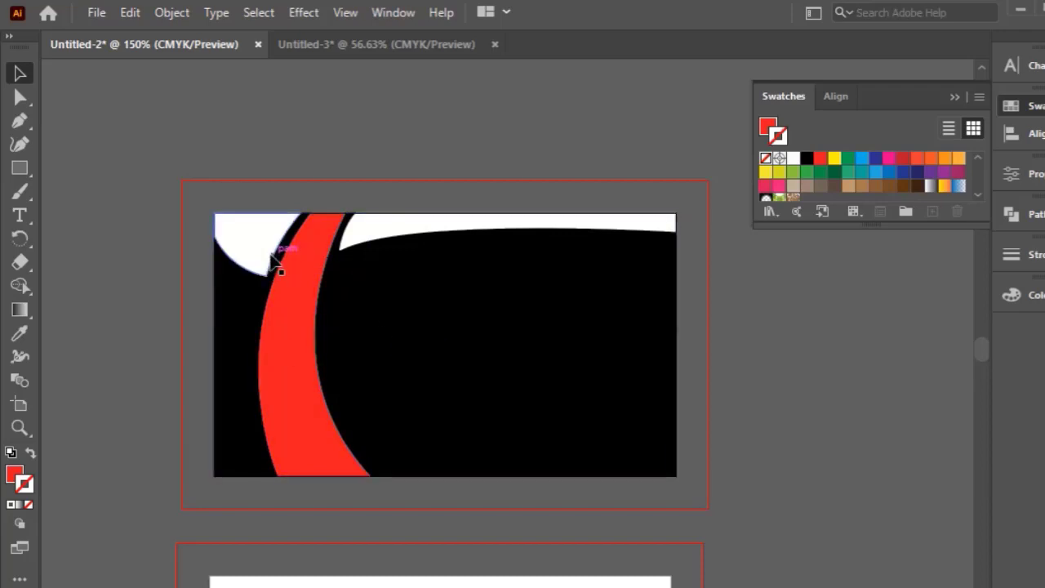
# Reshape the white corner shape's anchors and curve handle so its edge meets the red band without a gap.
pyautogui.click(260, 301)
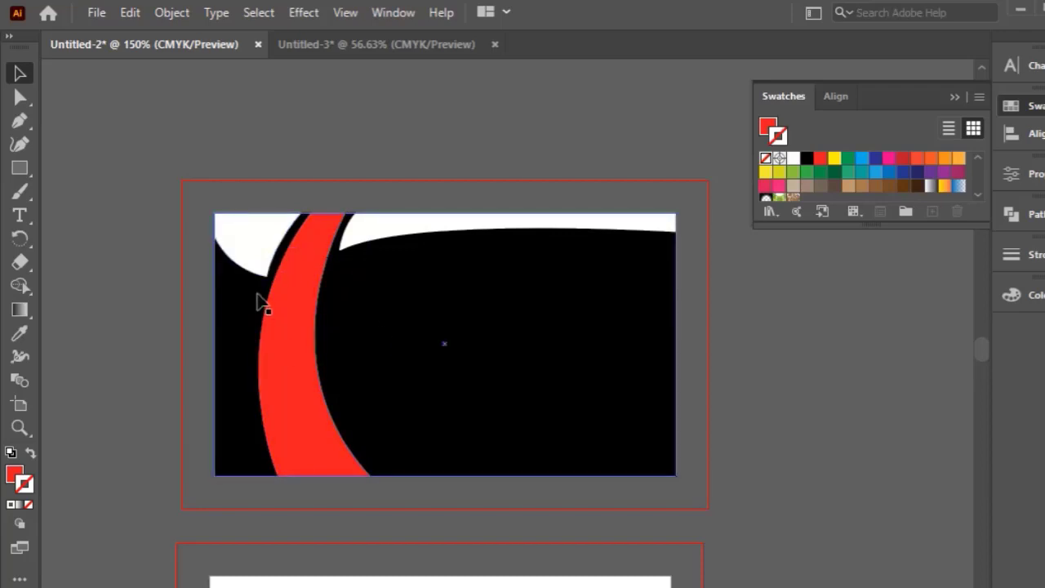
pyautogui.click(18, 98)
pyautogui.scroll(2, 325, 215)
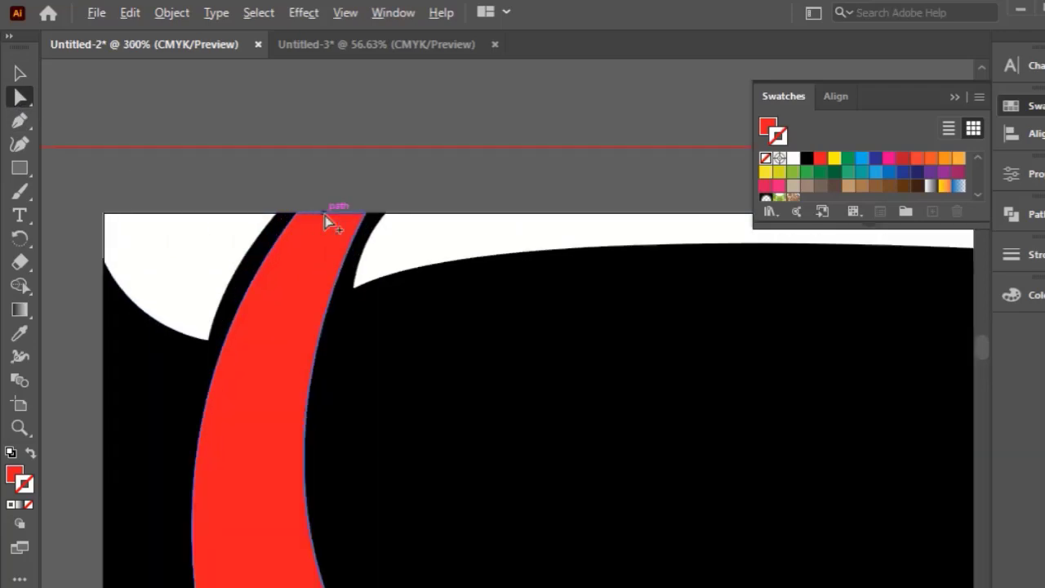
pyautogui.click(280, 218)
pyautogui.moveTo(280, 217); pyautogui.dragTo(295, 216)
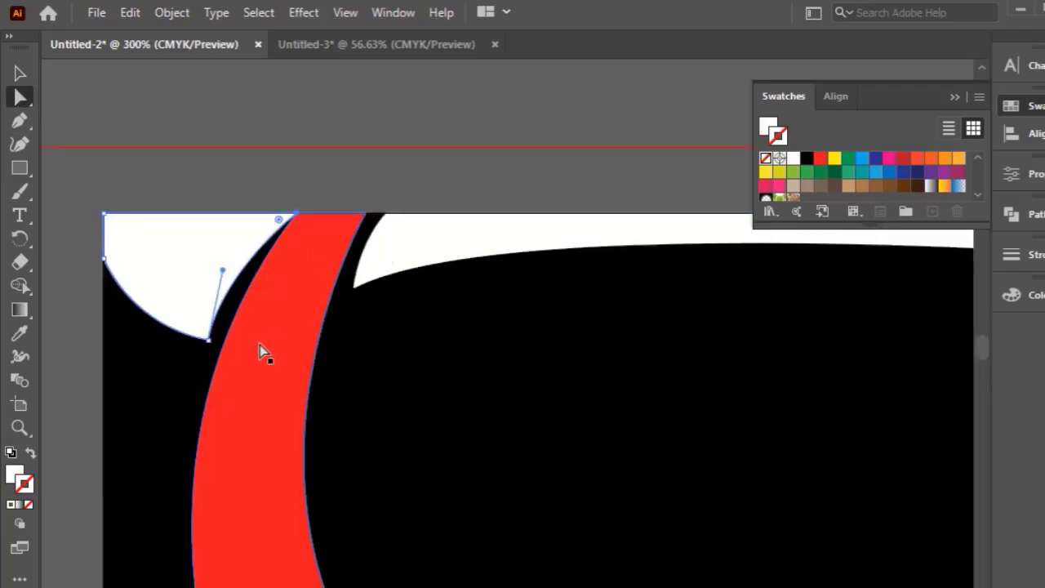
pyautogui.moveTo(208, 343); pyautogui.dragTo(222, 346)
pyautogui.moveTo(237, 284); pyautogui.dragTo(249, 272)
pyautogui.click(20, 73)
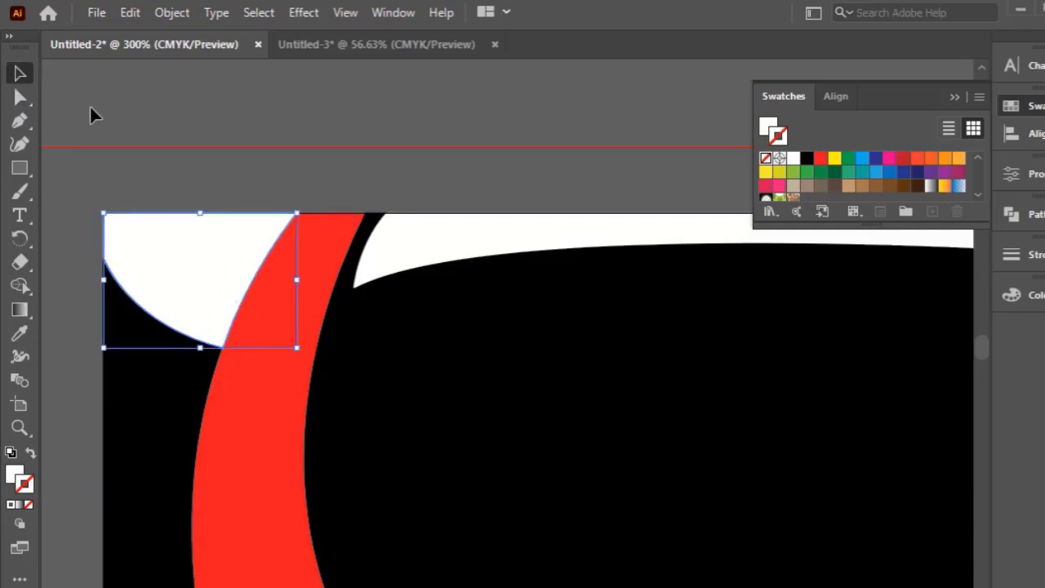
pyautogui.click(91, 112)
# Nudge the white corner shape's lower anchor slightly further into the red band's edge.
pyautogui.click(19, 97)
pyautogui.click(236, 380)
pyautogui.scroll(2, 235, 378)
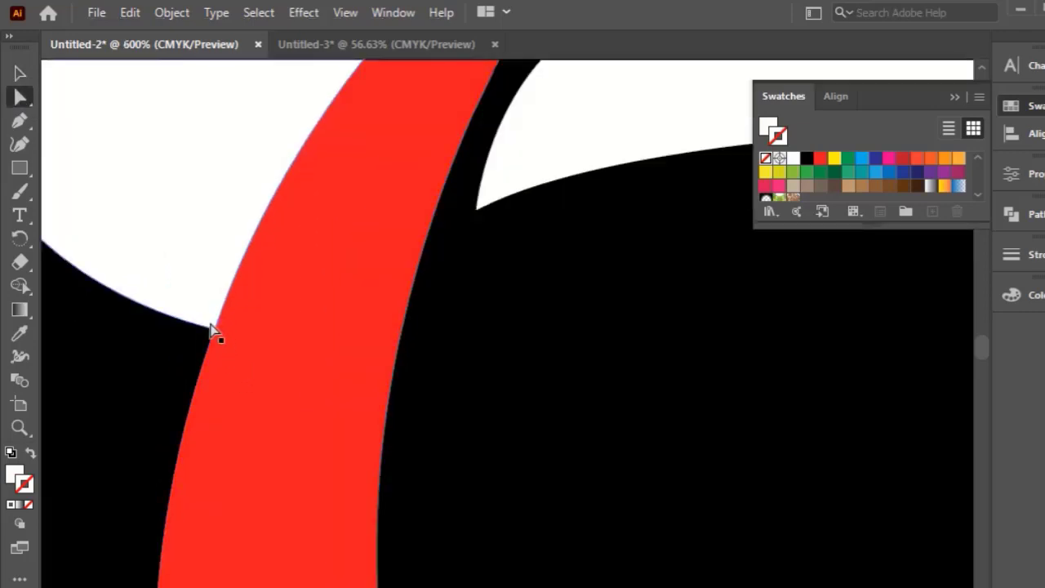
pyautogui.moveTo(213, 333)
pyautogui.mouseDown()
pyautogui.moveTo(220, 344)
pyautogui.moveTo(214, 335)
pyautogui.mouseUp()
pyautogui.scroll(-3, 250, 360)
pyautogui.click(19, 72)
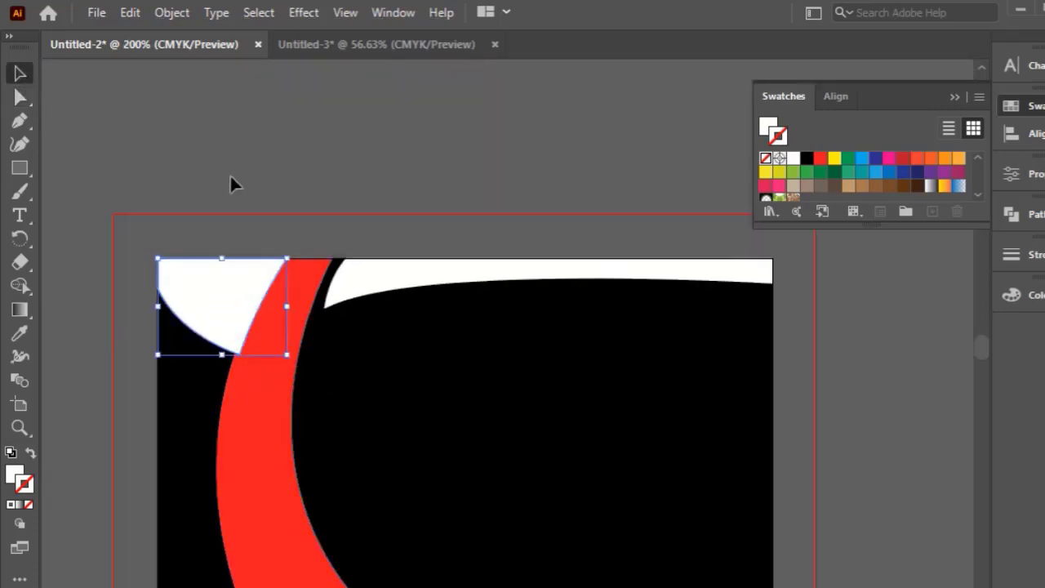
# Bring the red band to the front, above the white corner shape, and deselect it.
pyautogui.click(291, 300)
pyautogui.rightClick(292, 301)
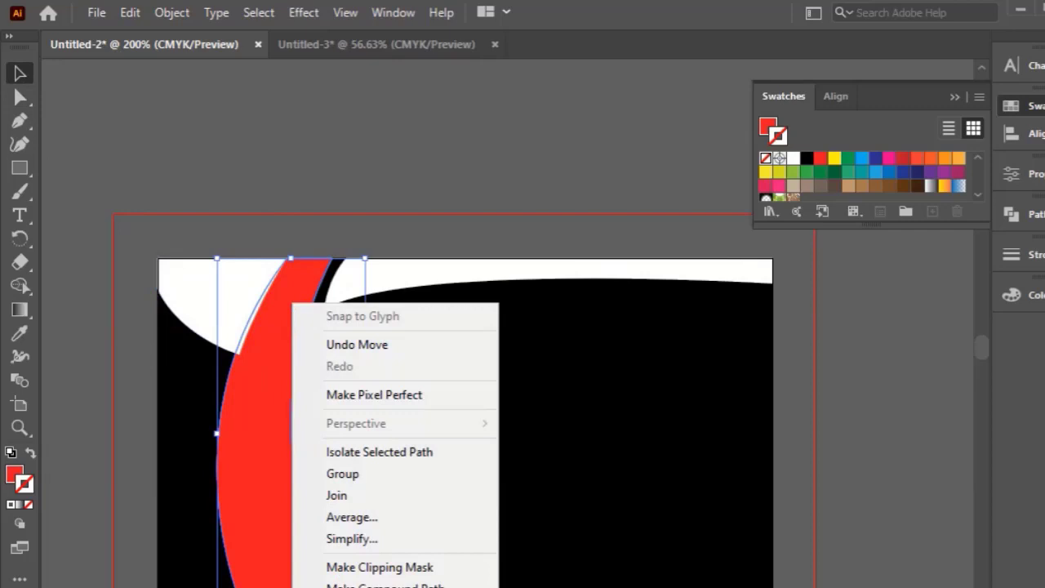
pyautogui.hotkey('ctrl', 'shift', ']')
pyautogui.click(367, 140)
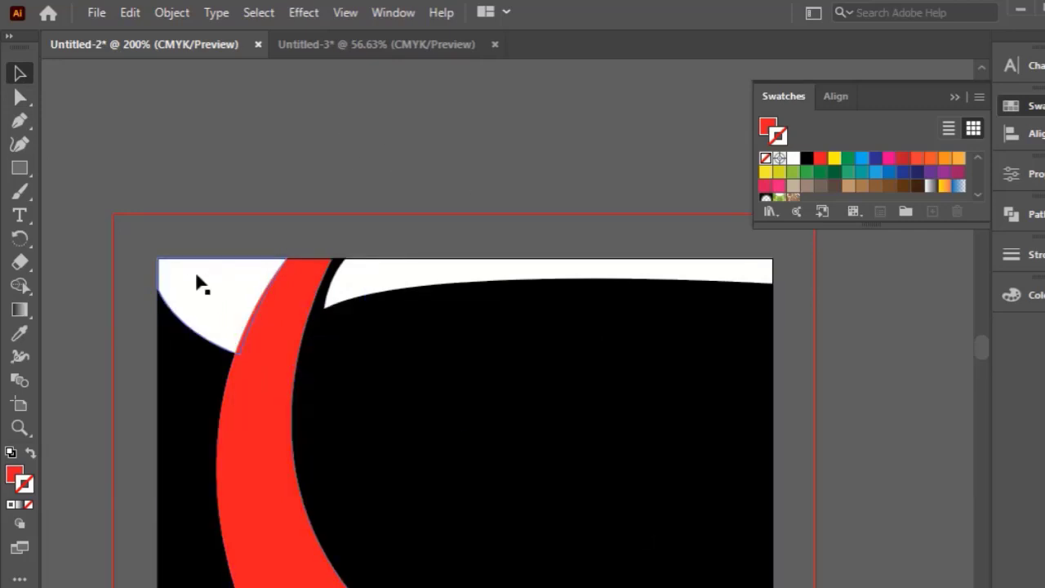
# Stretch the white top strip horizontally until its inner end tucks under the red band, and deselect it.
pyautogui.scroll(-1, 204, 285)
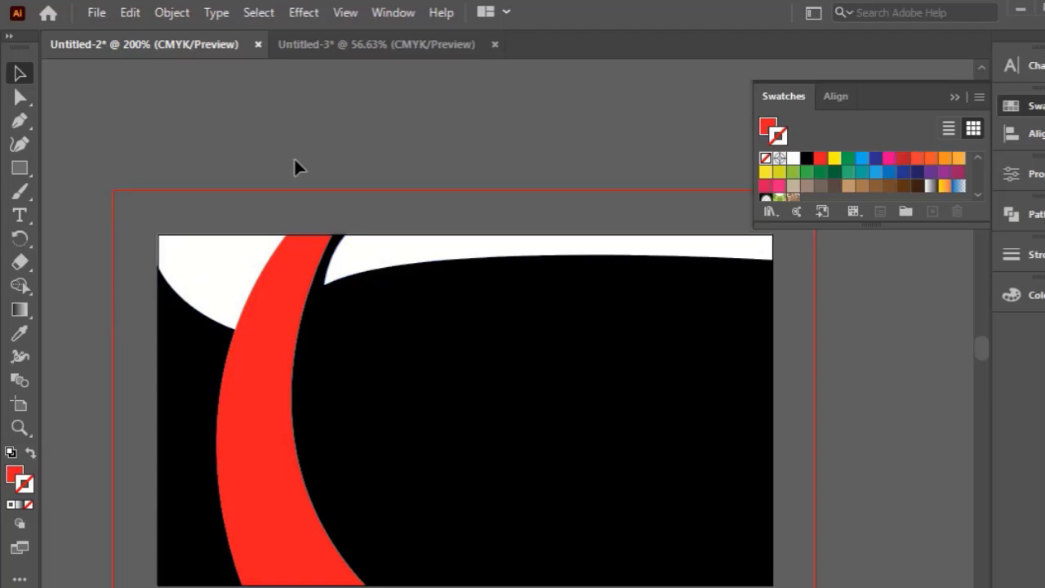
pyautogui.scroll(-1, 295, 166)
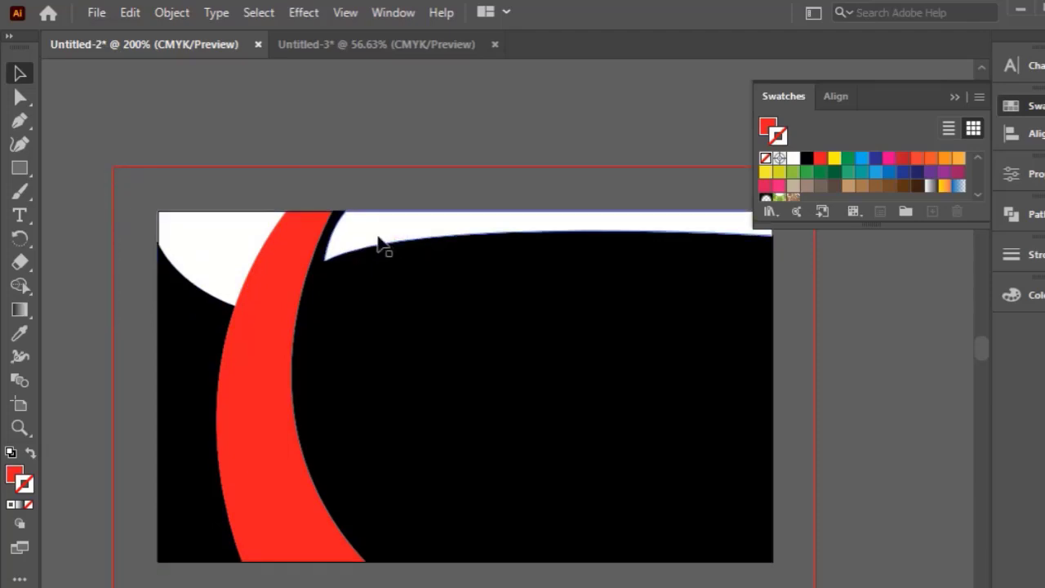
pyautogui.click(380, 241)
pyautogui.moveTo(324, 236); pyautogui.dragTo(308, 242)
pyautogui.click(293, 128)
# Fill the top strip with the darker red swatch, without a stroke, and deselect it.
pyautogui.click(529, 216)
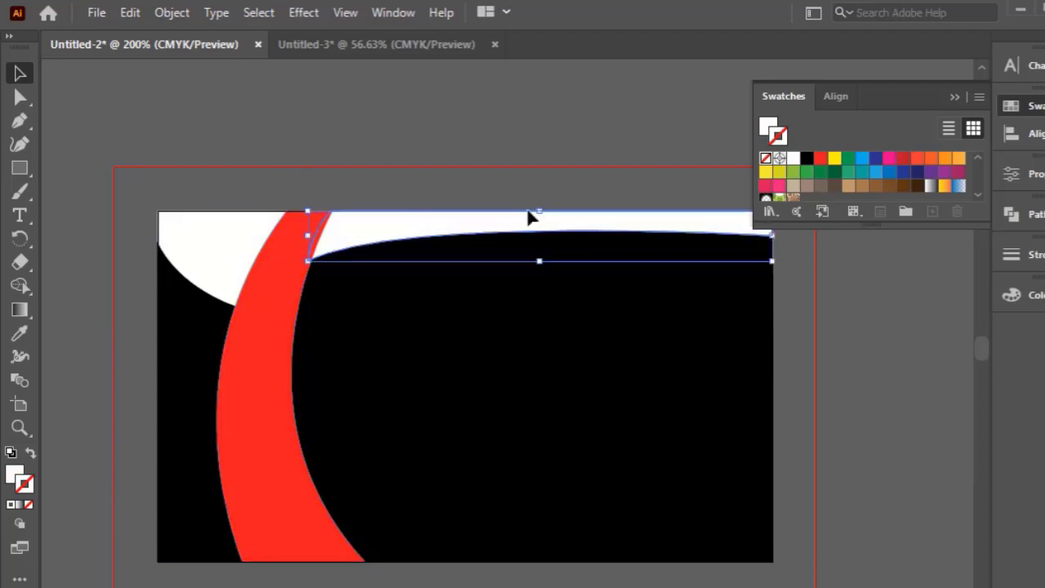
pyautogui.click(903, 158)
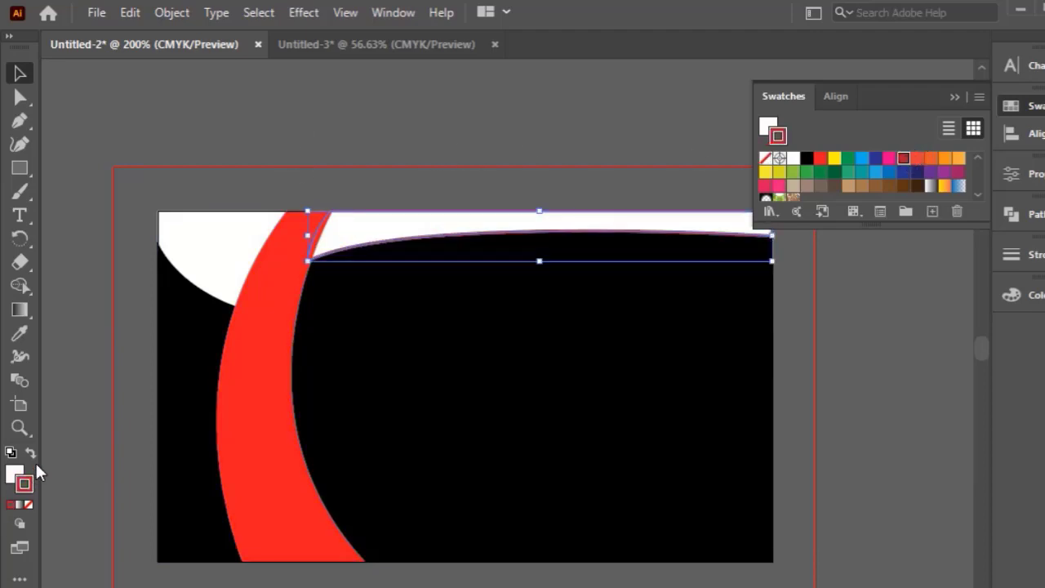
pyautogui.click(31, 453)
pyautogui.click(30, 503)
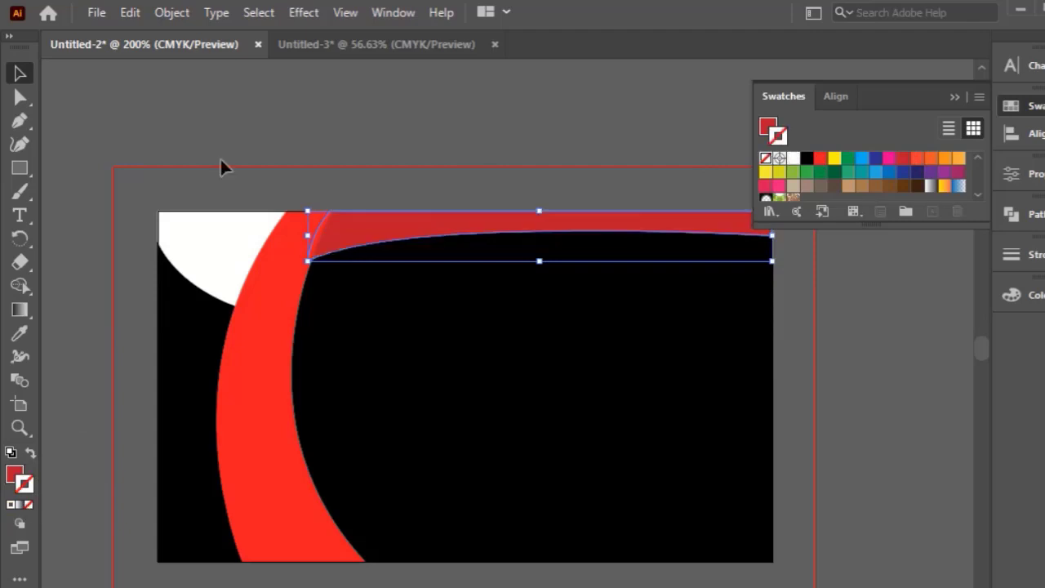
pyautogui.click(233, 114)
pyautogui.scroll(-1, 117, 277)
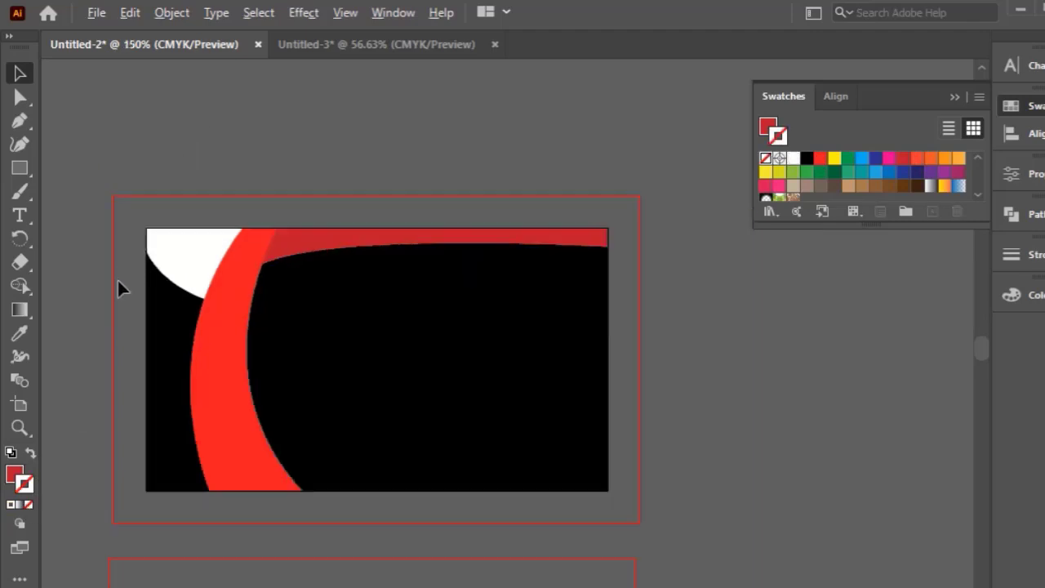
# Adjust the curve handle of the dark red strip's lower edge near the band to arch the edge slightly higher.
pyautogui.click(20, 97)
pyautogui.click(563, 285)
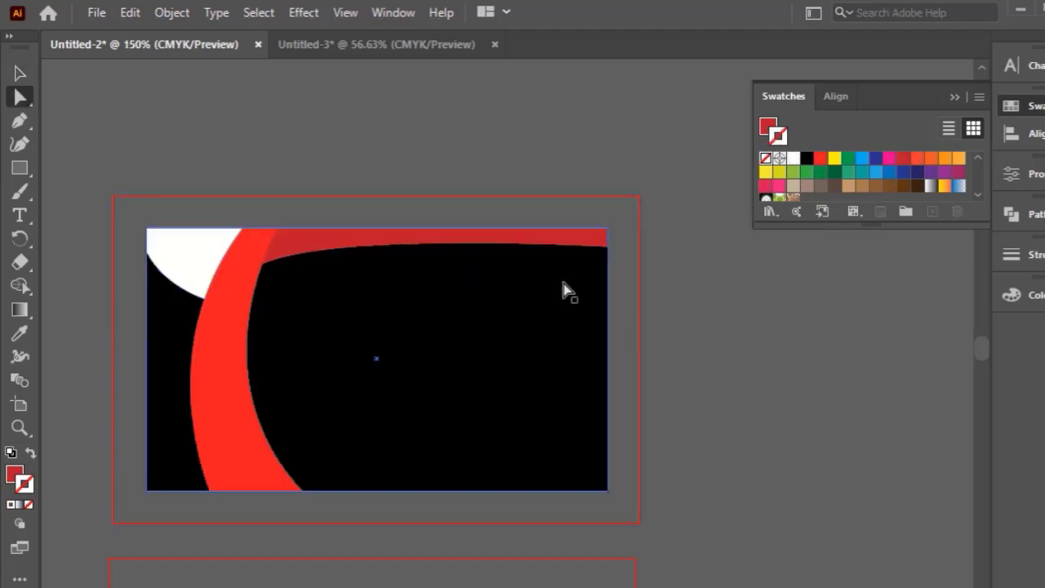
pyautogui.click(609, 249)
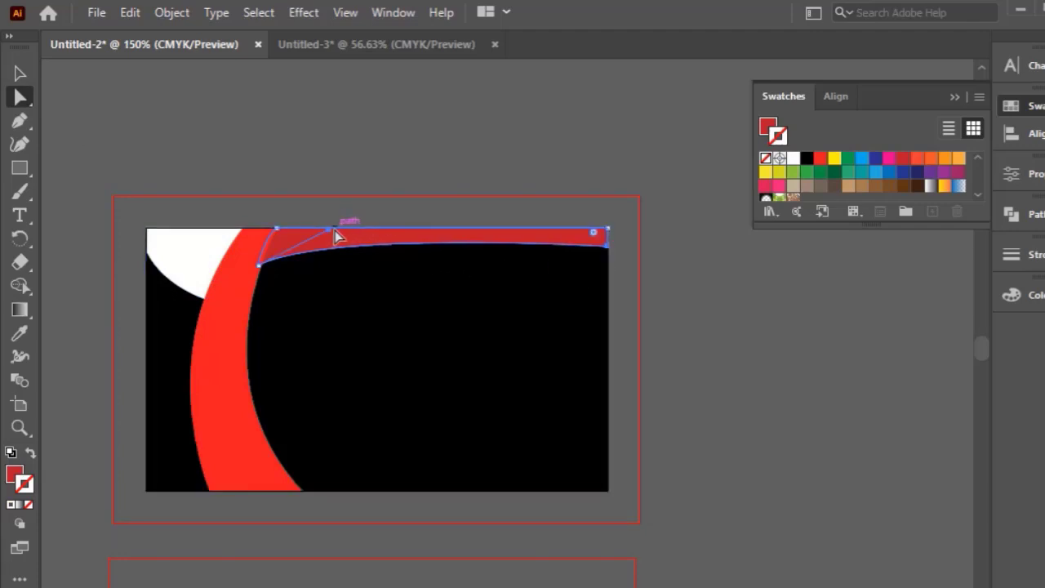
pyautogui.moveTo(328, 234)
pyautogui.mouseDown()
pyautogui.moveTo(315, 237)
pyautogui.moveTo(389, 228)
pyautogui.moveTo(372, 247)
pyautogui.moveTo(294, 240)
pyautogui.moveTo(292, 226)
pyautogui.moveTo(315, 218)
pyautogui.mouseUp()
pyautogui.click(343, 150)
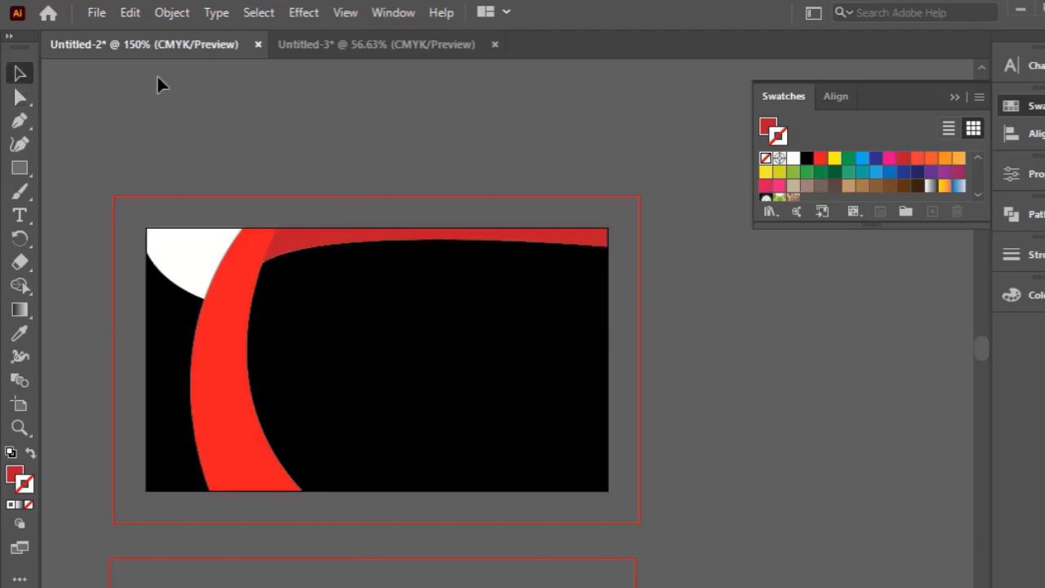
# Draw a closed straight-edged strip with the Pen tool along the dark red strip's underside, from the card's right edge to the band.
pyautogui.click(25, 122)
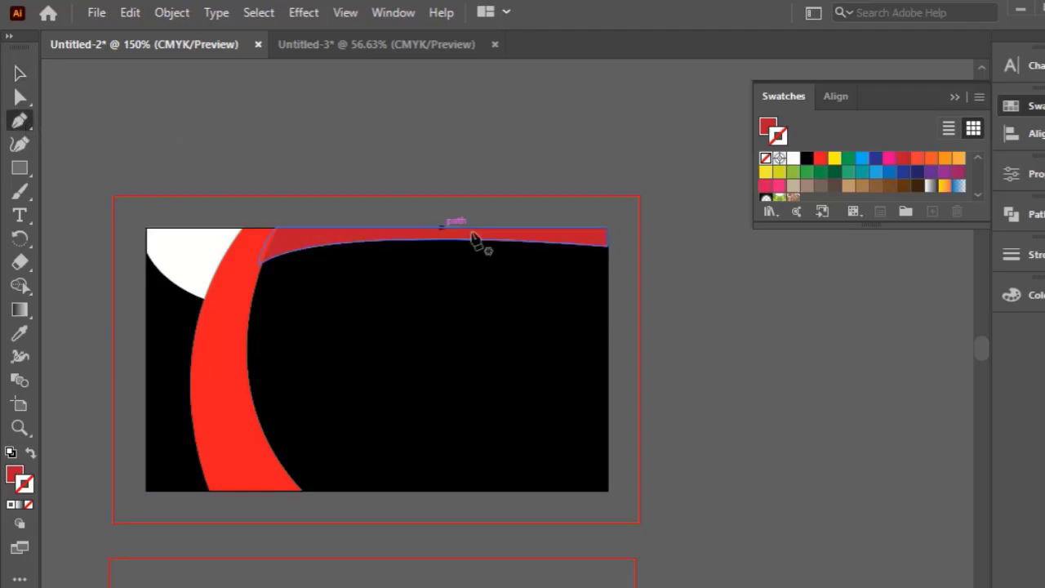
pyautogui.keyDown('ctrl'); pyautogui.click(605, 265); pyautogui.keyUp('ctrl')
pyautogui.click(607, 259)
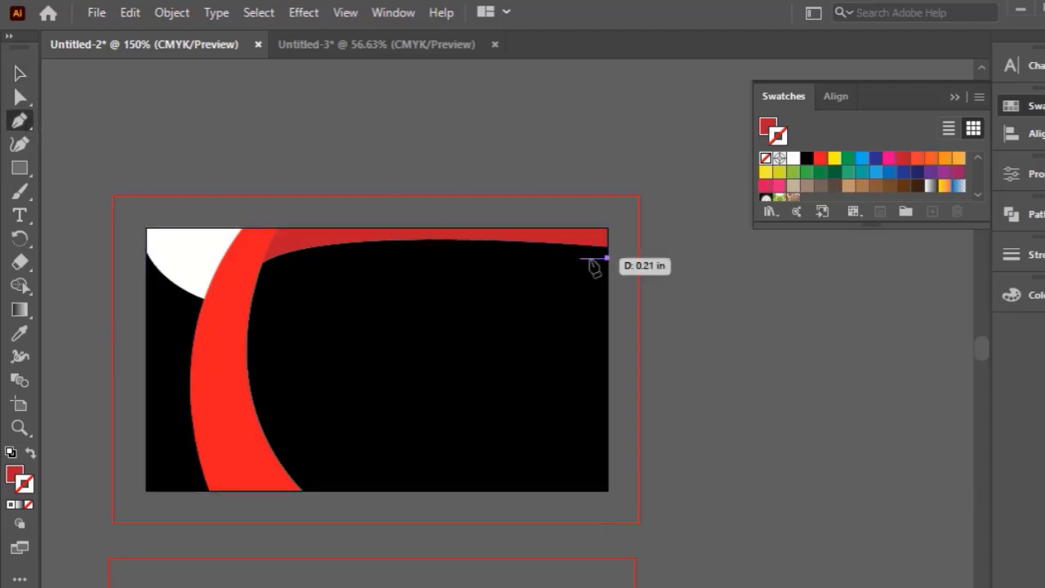
pyautogui.click(275, 258)
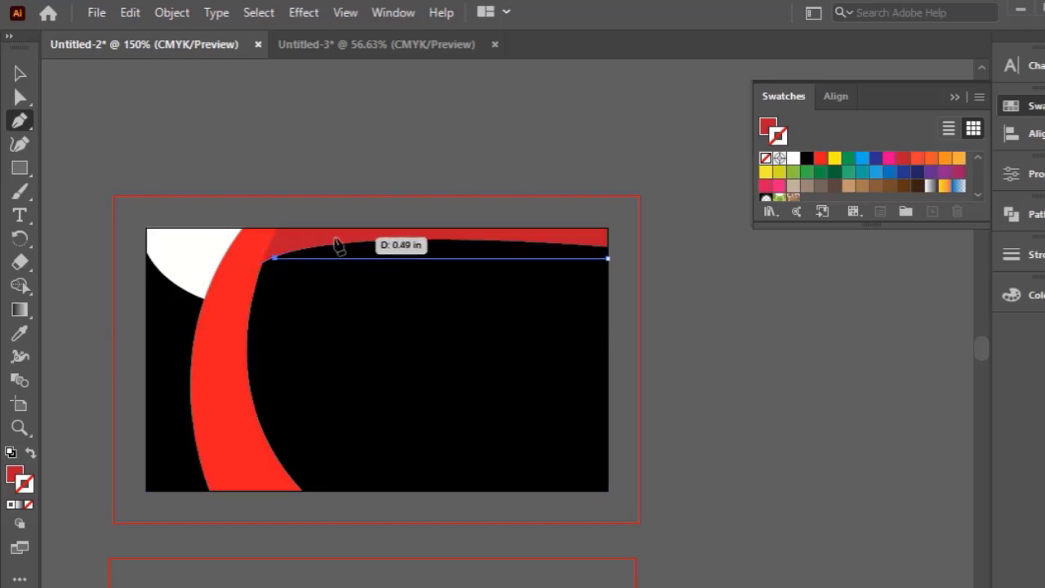
pyautogui.click(339, 237)
pyautogui.click(597, 237)
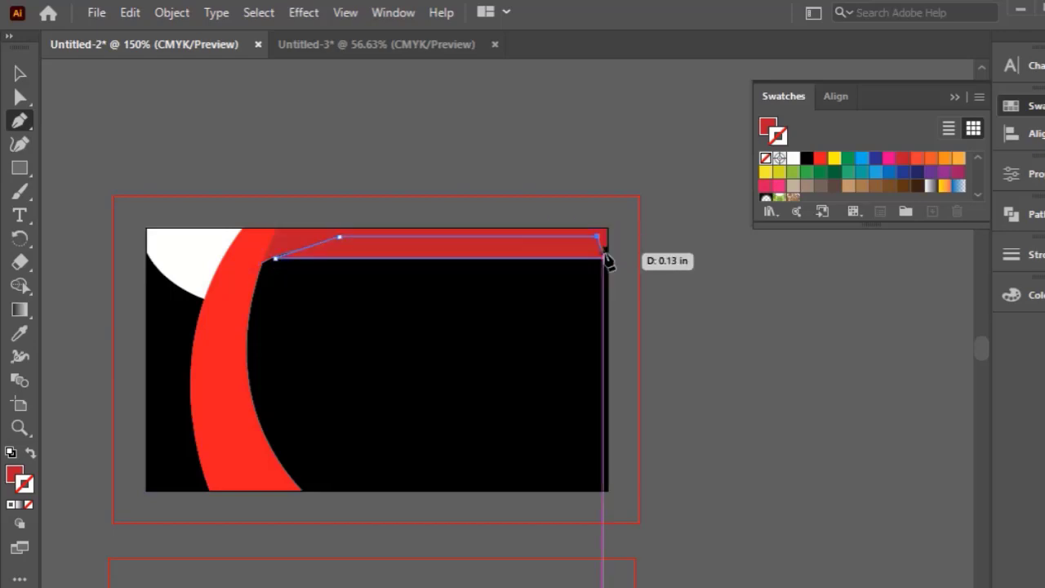
pyautogui.click(608, 237)
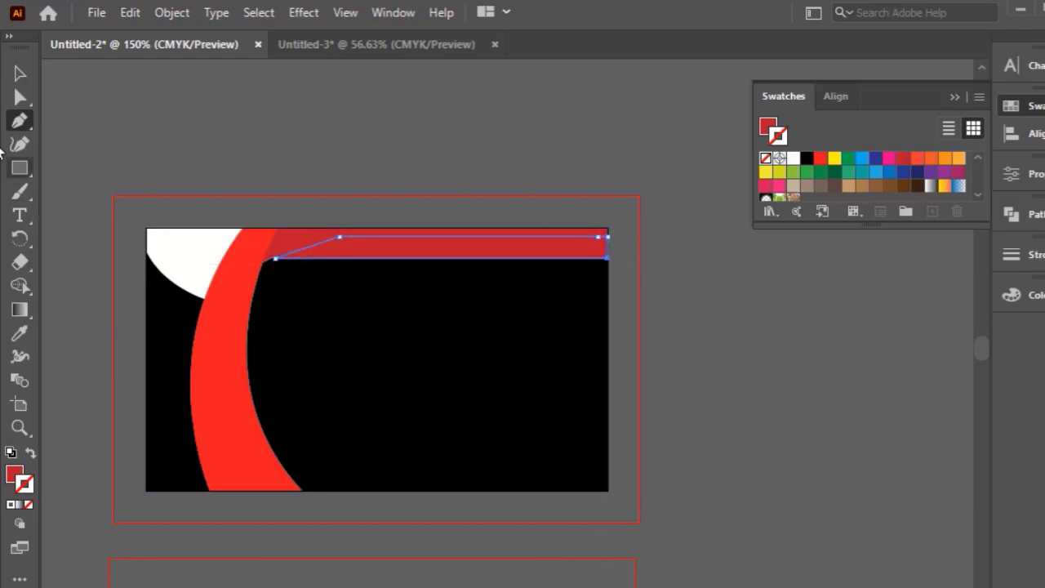
# Apply the corner shape's white fill to the new strip with the Eyedropper tool and deselect it.
pyautogui.click(13, 71)
pyautogui.click(20, 332)
pyautogui.click(181, 243)
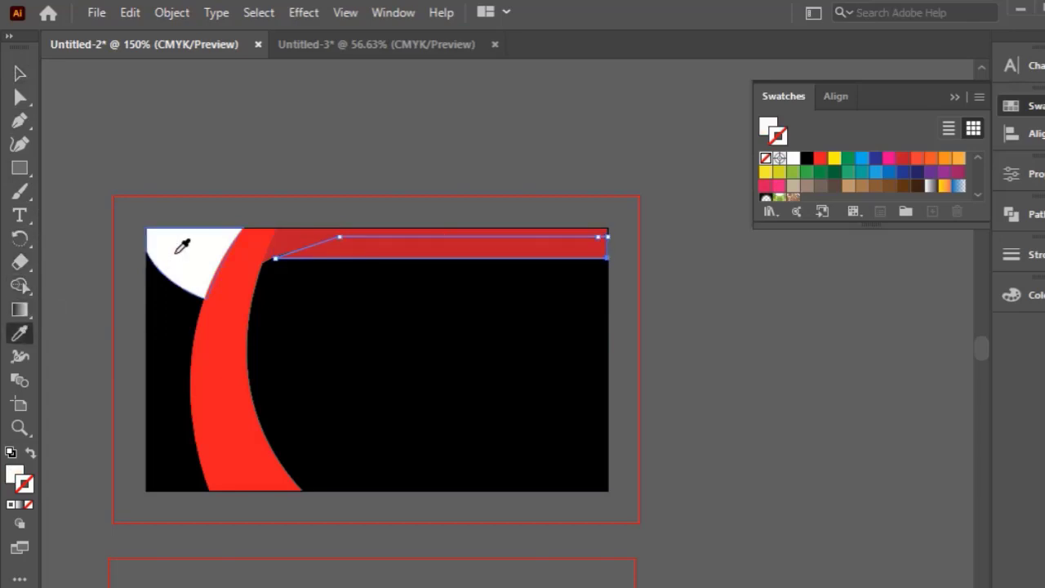
pyautogui.click(20, 72)
pyautogui.click(147, 115)
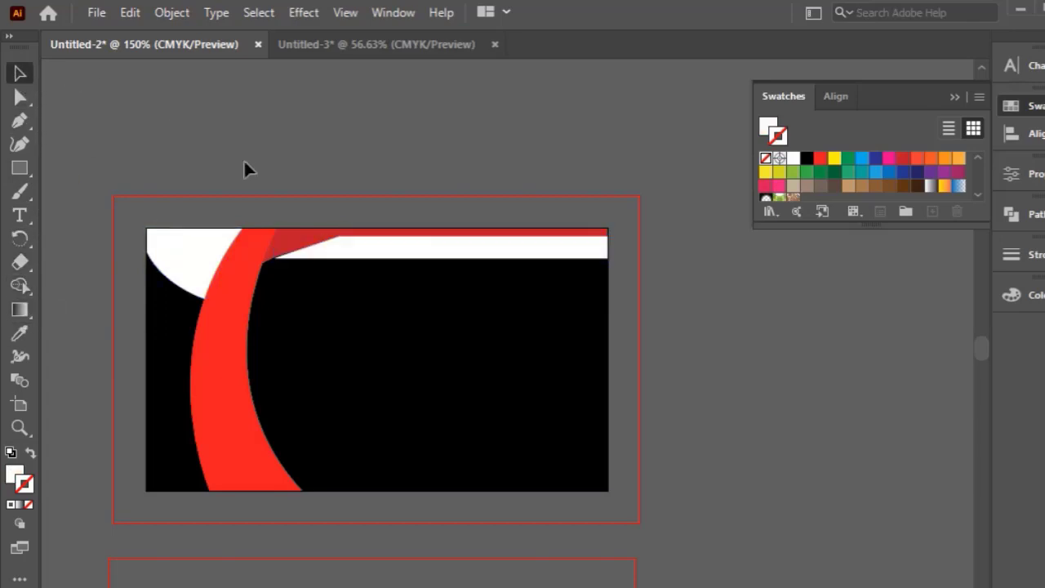
# Send the white strip backward behind the dark red strip and deselect it.
pyautogui.click(332, 260)
pyautogui.hotkey('ctrl', '[')
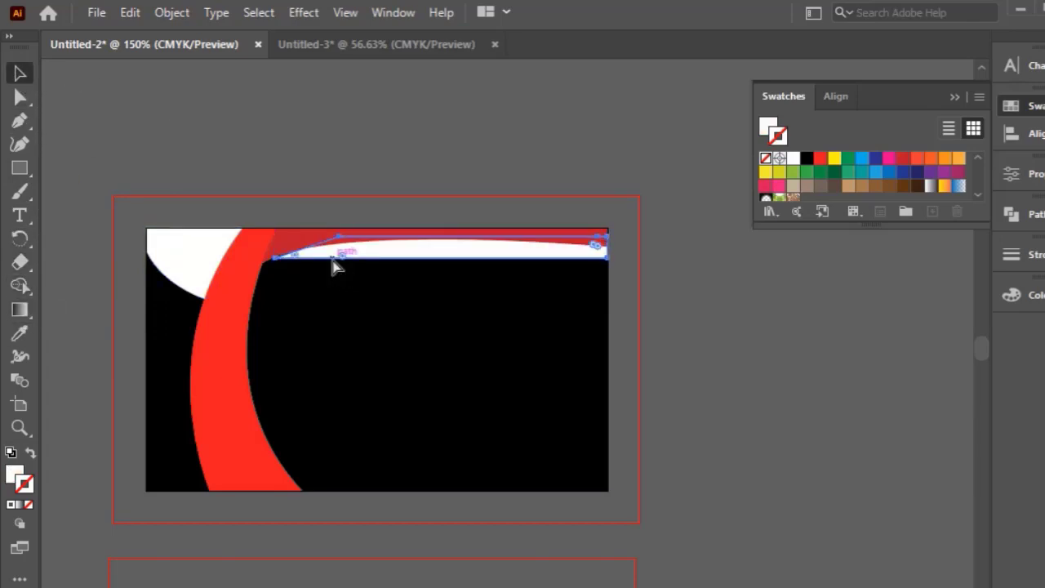
pyautogui.click(326, 105)
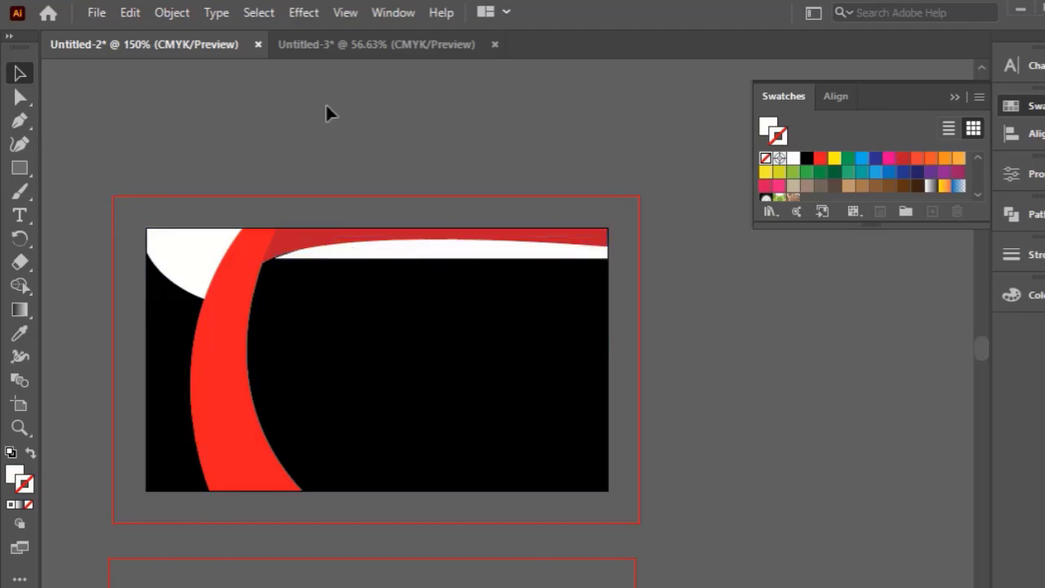
pyautogui.scroll(1, 323, 132)
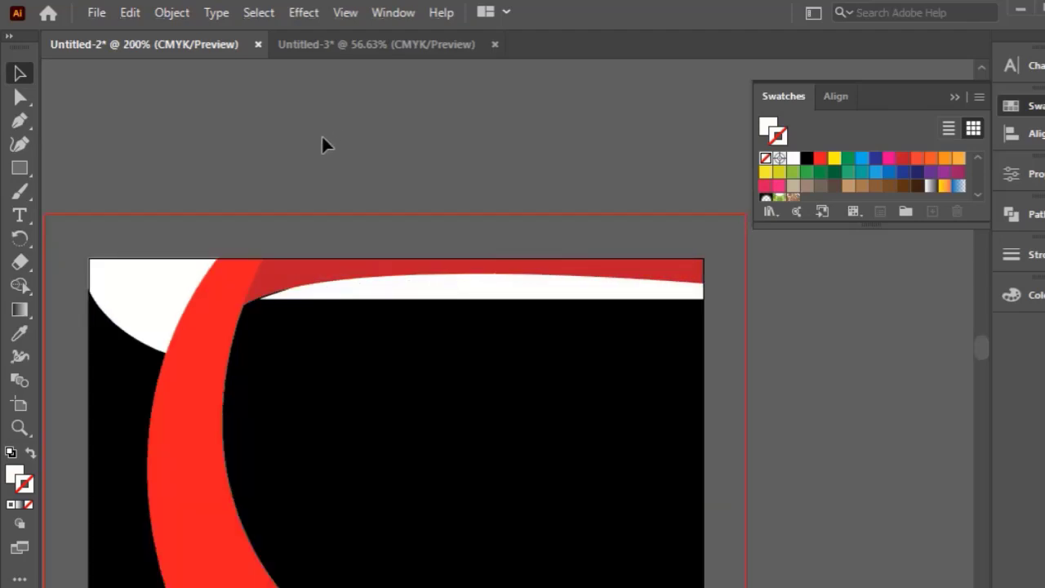
pyautogui.scroll(-1, 323, 138)
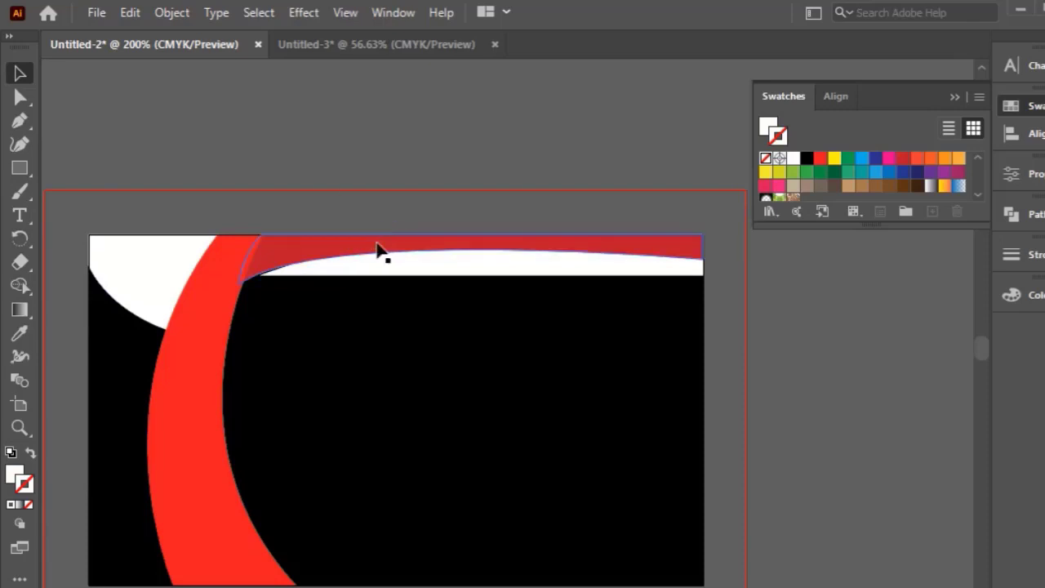
# Undo the reordering, white fill and drawing of the extra strip under the dark red strip.
pyautogui.hotkey('ctrl', 'z')
pyautogui.hotkey('ctrl', 'z')
pyautogui.hotkey('ctrl', 'z')
pyautogui.hotkey('ctrl', 'z')
pyautogui.hotkey('ctrl', 'z')
pyautogui.hotkey('ctrl', 'z')
pyautogui.hotkey('ctrl', 'z')
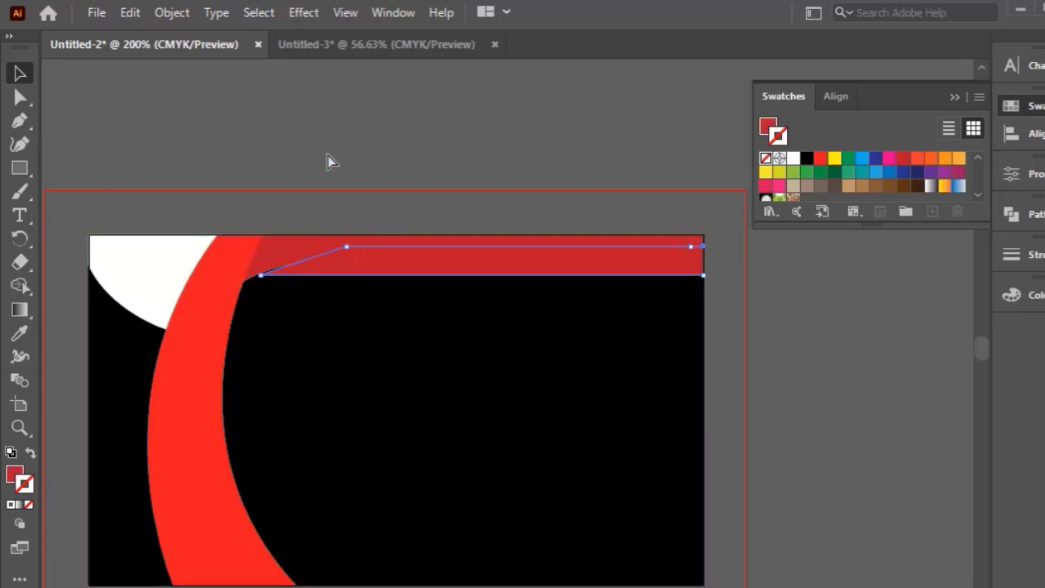
pyautogui.hotkey('ctrl', 'z')
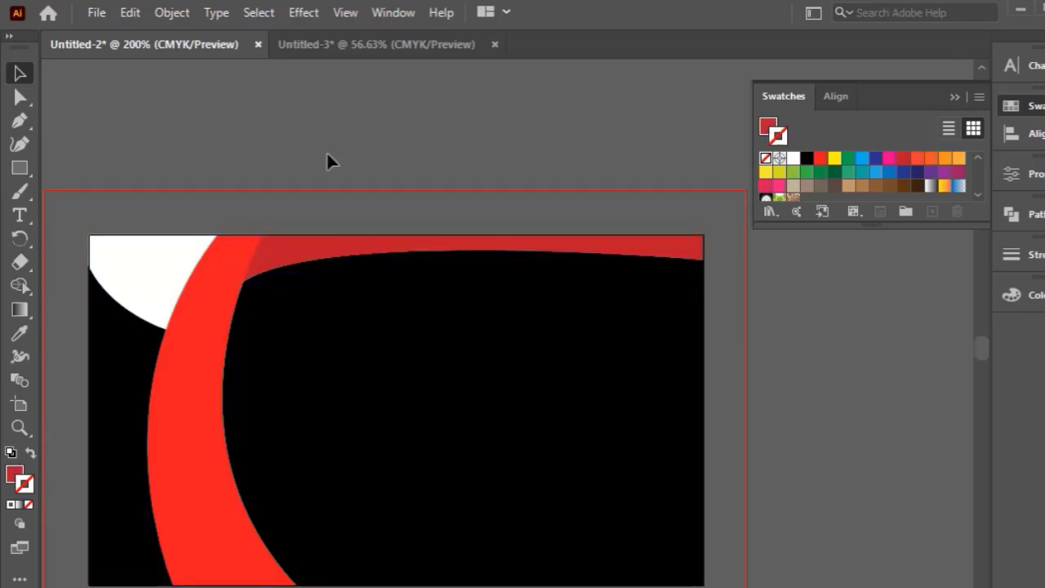
pyautogui.scroll(-1, 327, 151)
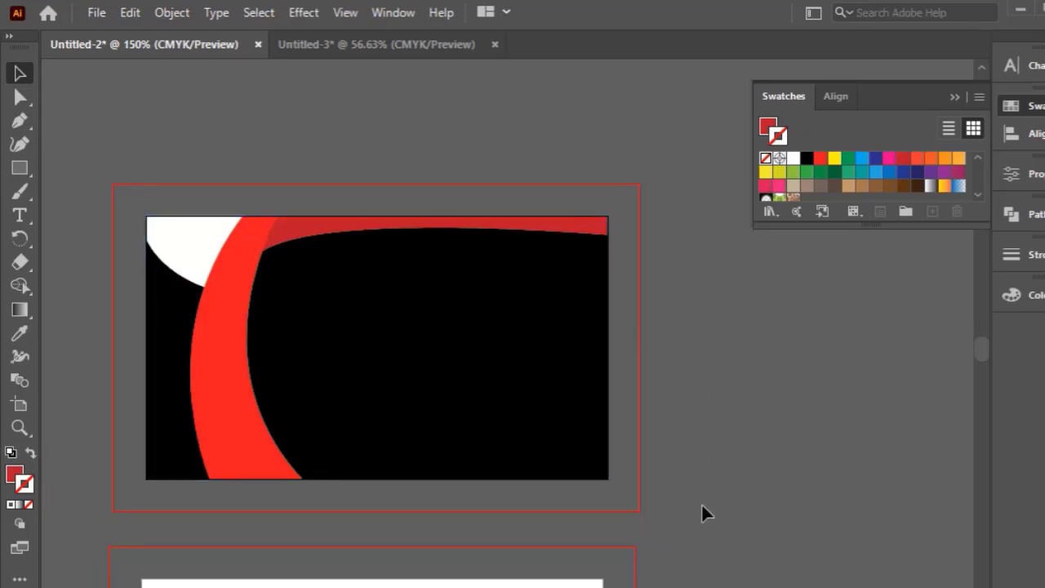
# Duplicate the dark red strip slightly below itself and give the copy the corner shape's white fill with the Eyedropper tool.
pyautogui.click(506, 233)
pyautogui.moveTo(506, 232); pyautogui.dragTo(507, 240)
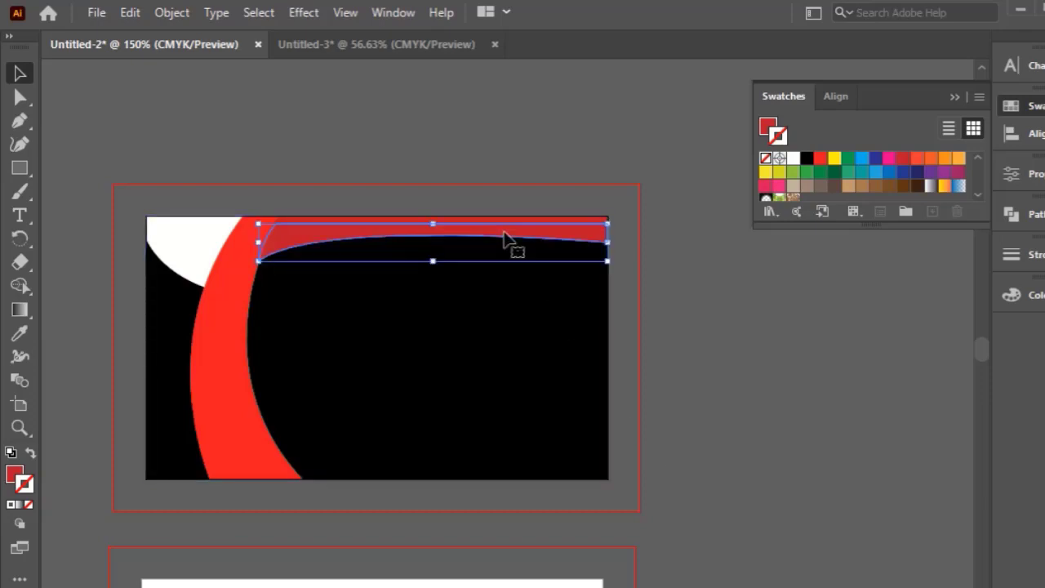
pyautogui.click(29, 333)
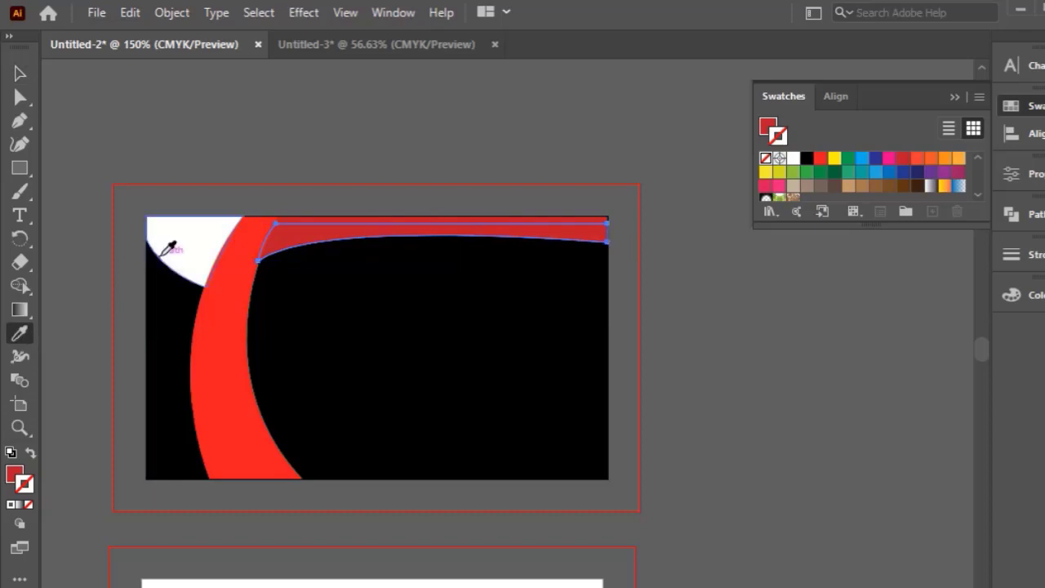
pyautogui.click(163, 245)
pyautogui.click(31, 73)
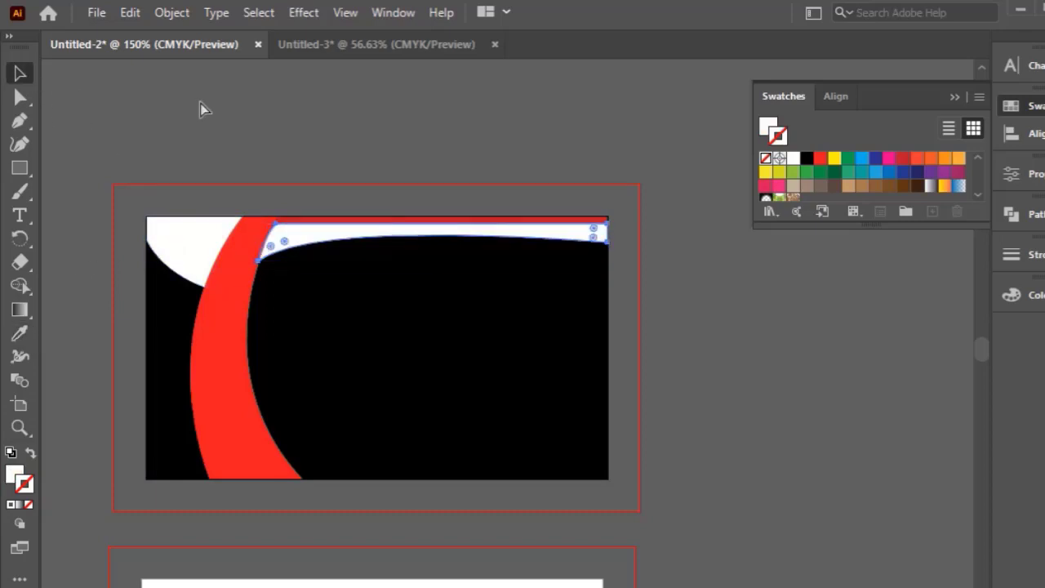
# Send the white strip backward behind the dark red strip and deselect it.
pyautogui.hotkey('ctrl', '[')
pyautogui.click(200, 103)
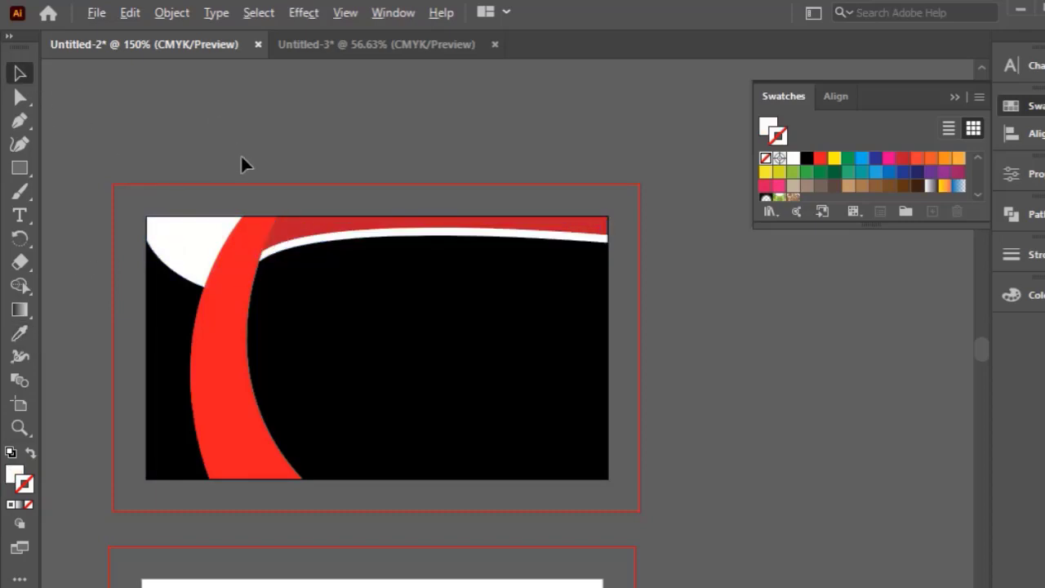
pyautogui.scroll(1, 243, 163)
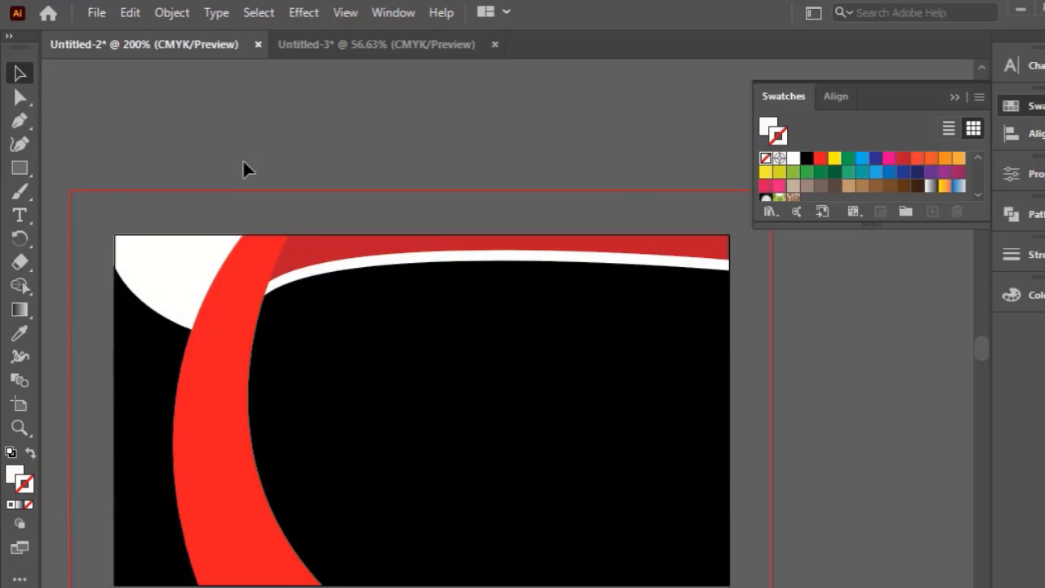
pyautogui.scroll(-1, 243, 164)
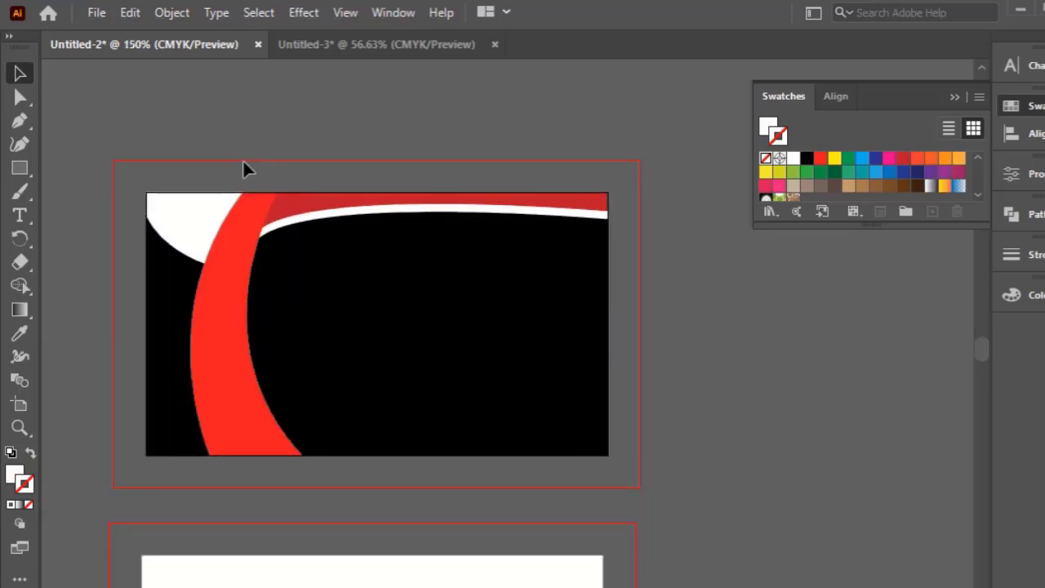
# Group the black background and all curved accent shapes of the first card, and deselect the group.
pyautogui.moveTo(137, 176); pyautogui.dragTo(522, 428)
pyautogui.rightClick(498, 260)
pyautogui.click(583, 389)
pyautogui.click(680, 401)
pyautogui.click(560, 261)
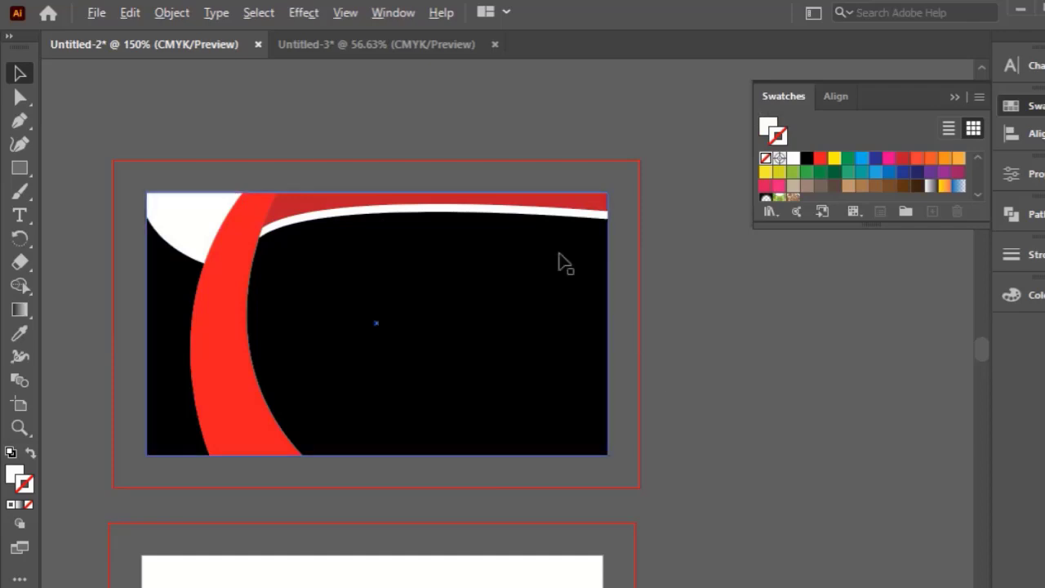
pyautogui.scroll(1, 373, 210)
pyautogui.moveTo(509, 373); pyautogui.dragTo(527, 347)
pyautogui.click(846, 408)
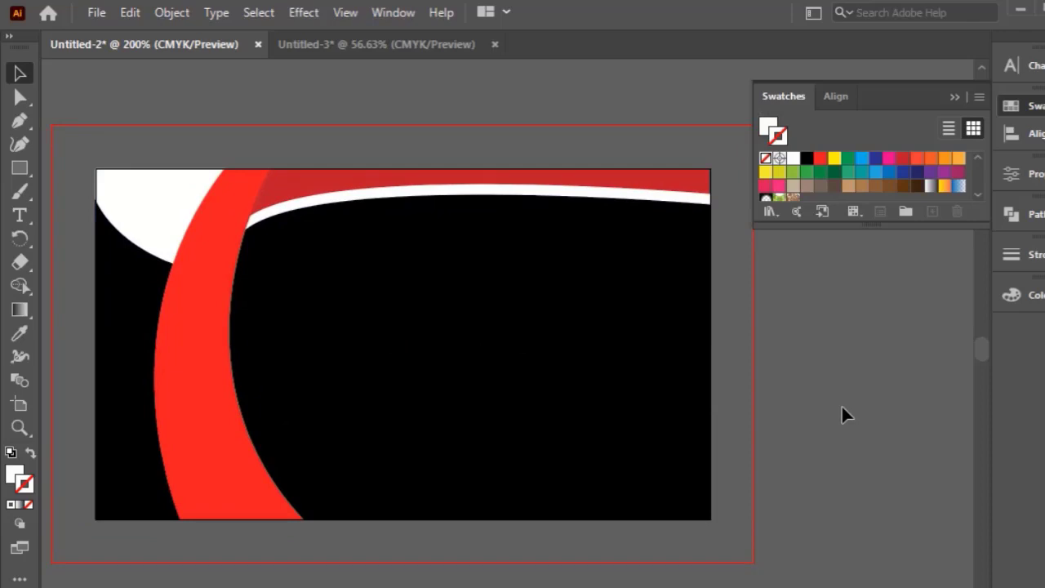
# Bring the logo with its LOGO HERE text from the Untitled-3 document into the Untitled-2 card document.
pyautogui.click(311, 44)
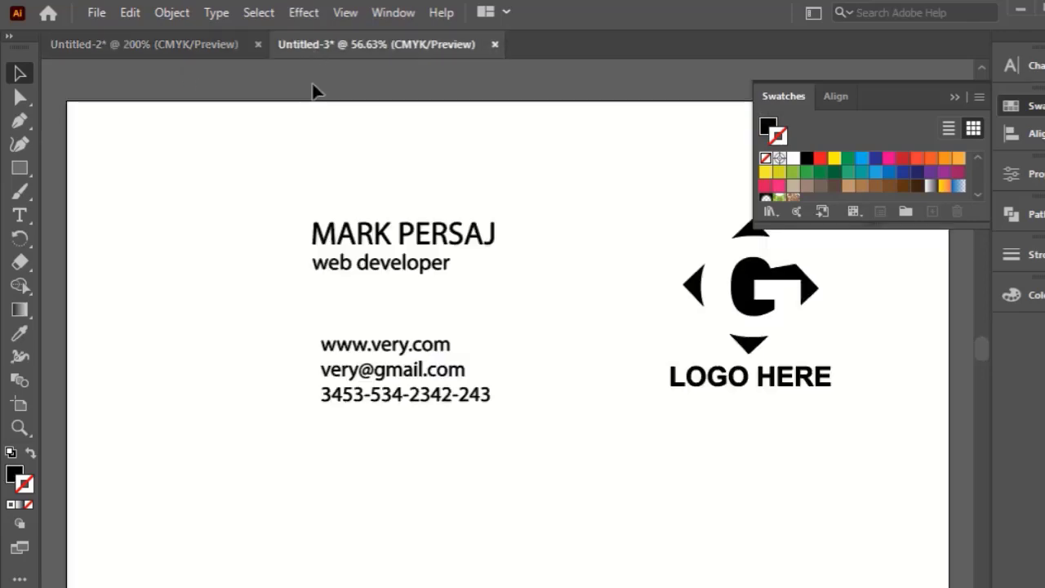
pyautogui.click(734, 316)
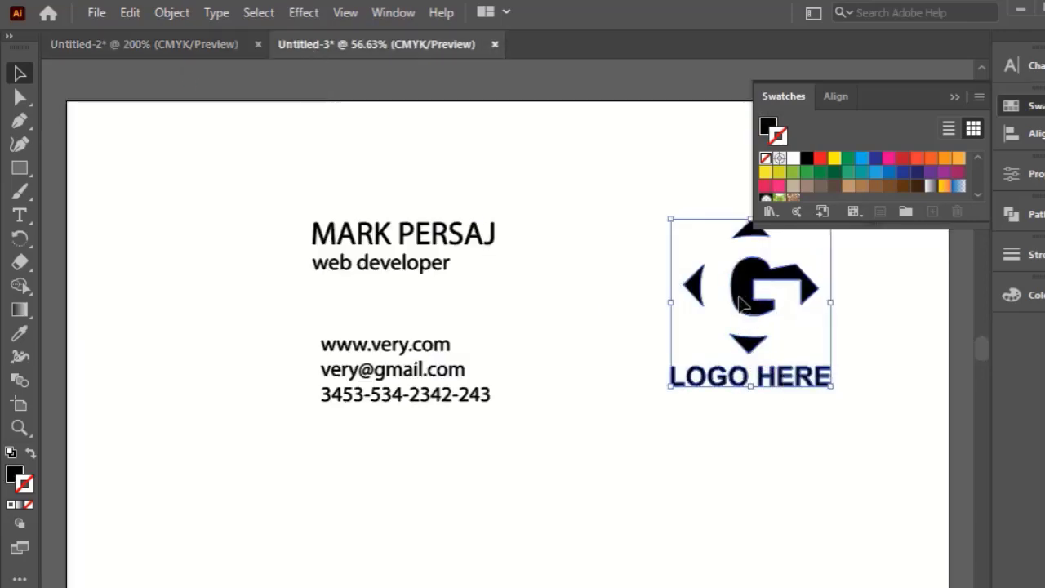
pyautogui.moveTo(741, 304); pyautogui.dragTo(224, 49)
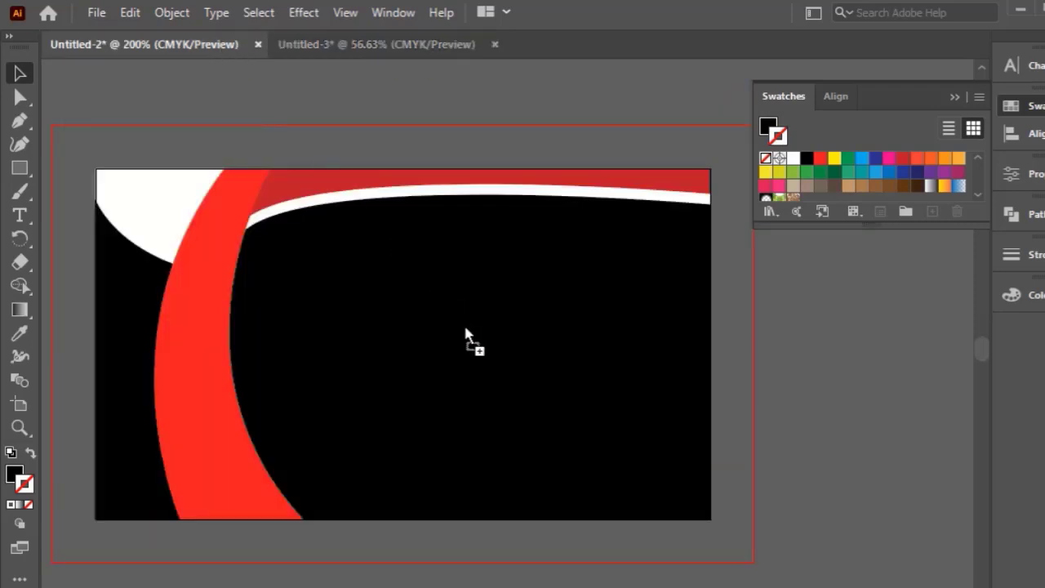
pyautogui.moveTo(465, 335); pyautogui.dragTo(343, 303)
# Scale the logo down to fit the first card and place it on the black area beside the red band.
pyautogui.hotkey('ctrl', '-')
pyautogui.hotkey('ctrl', '-')
pyautogui.hotkey('ctrl', '-')
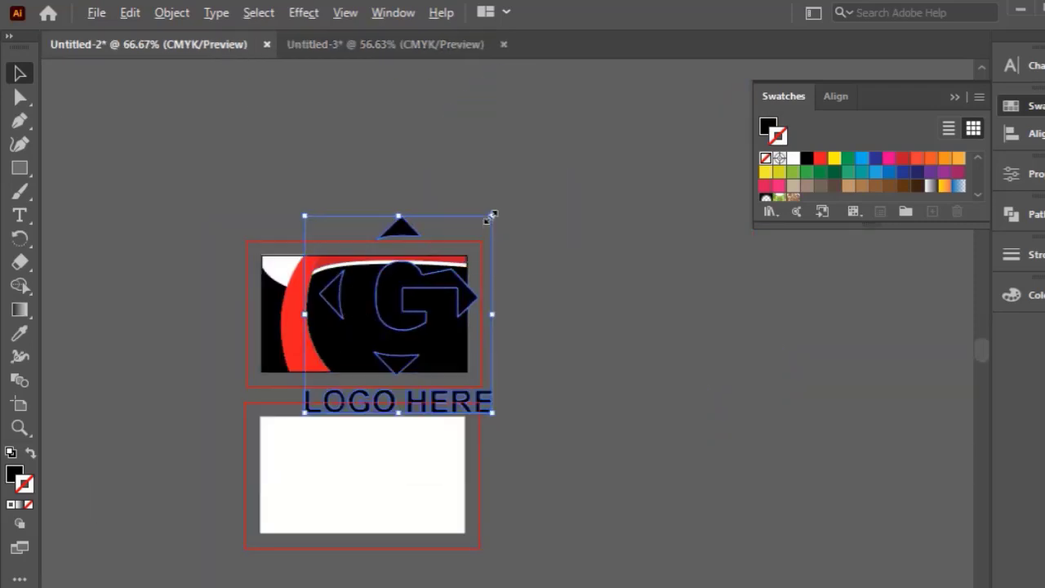
pyautogui.moveTo(493, 215); pyautogui.dragTo(431, 285)
pyautogui.hotkey('ctrl', '+')
pyautogui.hotkey('ctrl', '+')
pyautogui.moveTo(385, 325); pyautogui.dragTo(376, 325)
pyautogui.click(120, 125)
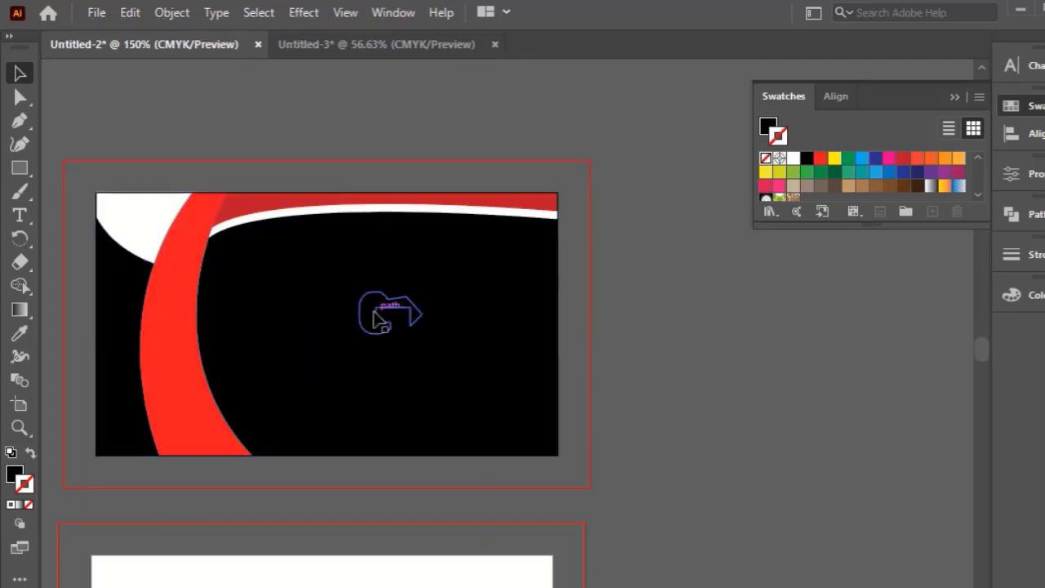
# Fill the logo symbol with the band's red and the LOGO HERE text with the corner shape's white using the Eyedropper tool.
pyautogui.click(381, 320)
pyautogui.click(20, 331)
pyautogui.click(151, 320)
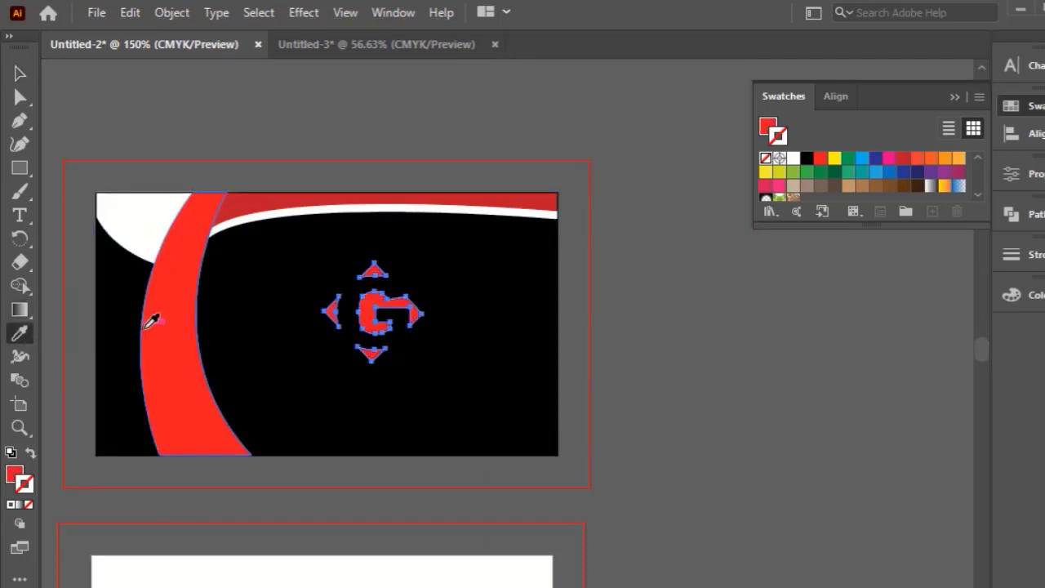
pyautogui.keyDown('ctrl'); pyautogui.click(351, 387); pyautogui.keyUp('ctrl')
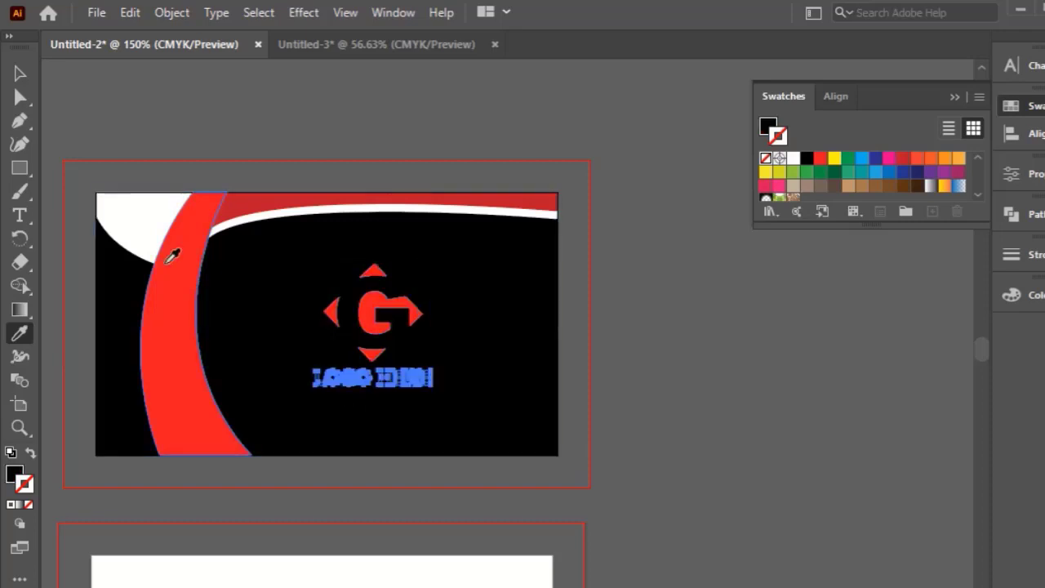
pyautogui.click(147, 218)
pyautogui.click(20, 73)
pyautogui.click(117, 66)
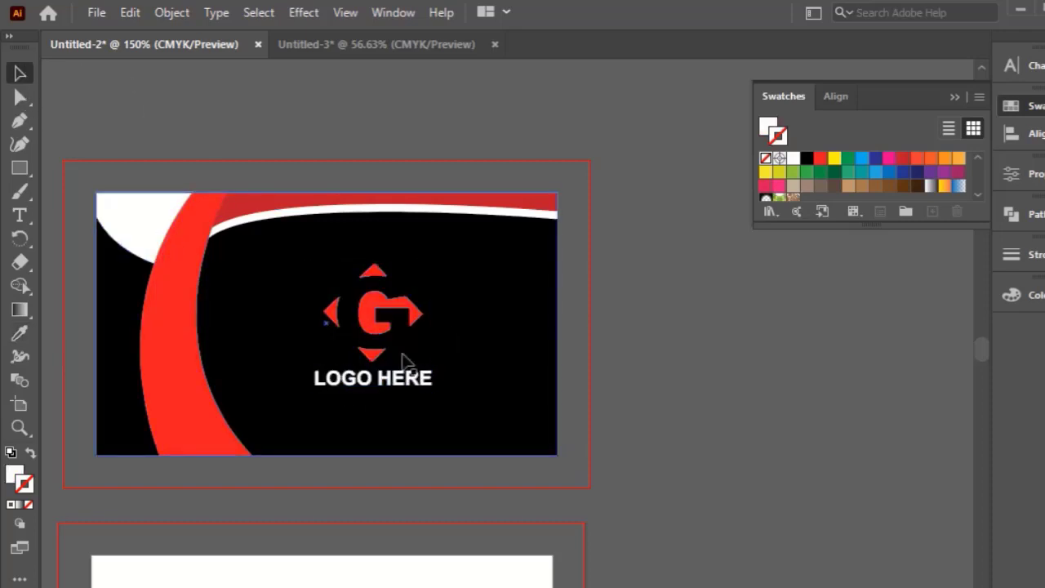
# Group the red logo symbol with the white LOGO HERE text.
pyautogui.click(409, 380)
pyautogui.keyDown('shift'); pyautogui.click(374, 314); pyautogui.keyUp('shift')
pyautogui.rightClick(367, 307)
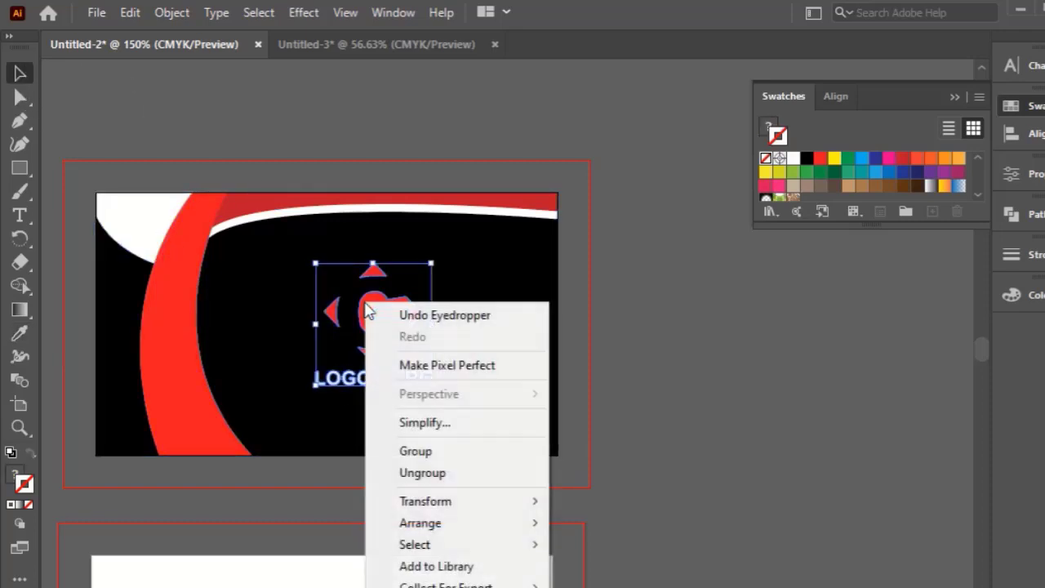
pyautogui.click(403, 452)
# Align the logo to the card's vertical and horizontal centers, and shift it right into the middle of the black area.
pyautogui.hotkey('ctrl', 'a')
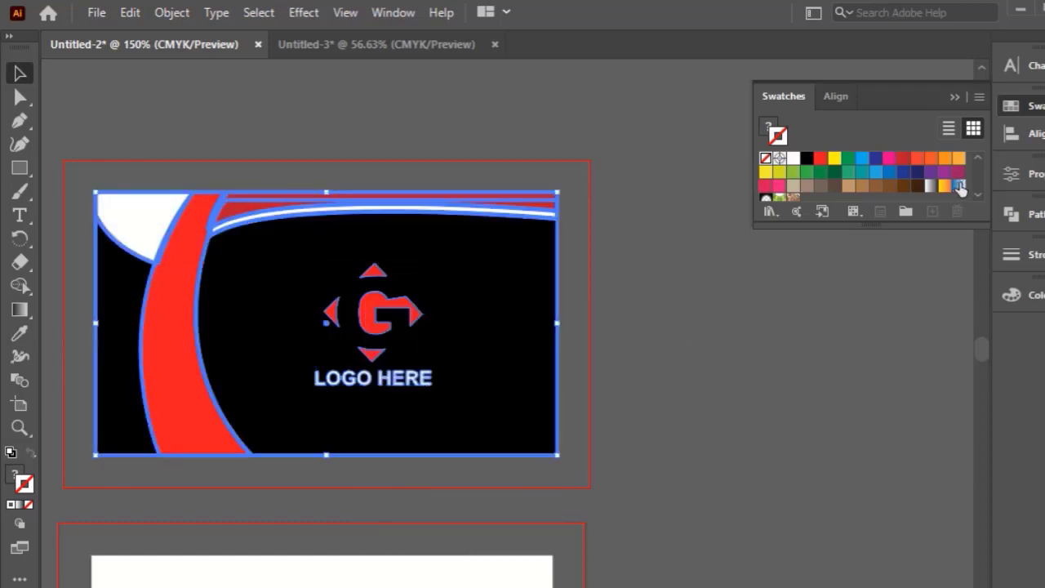
pyautogui.click(1012, 132)
pyautogui.click(936, 148)
pyautogui.click(815, 149)
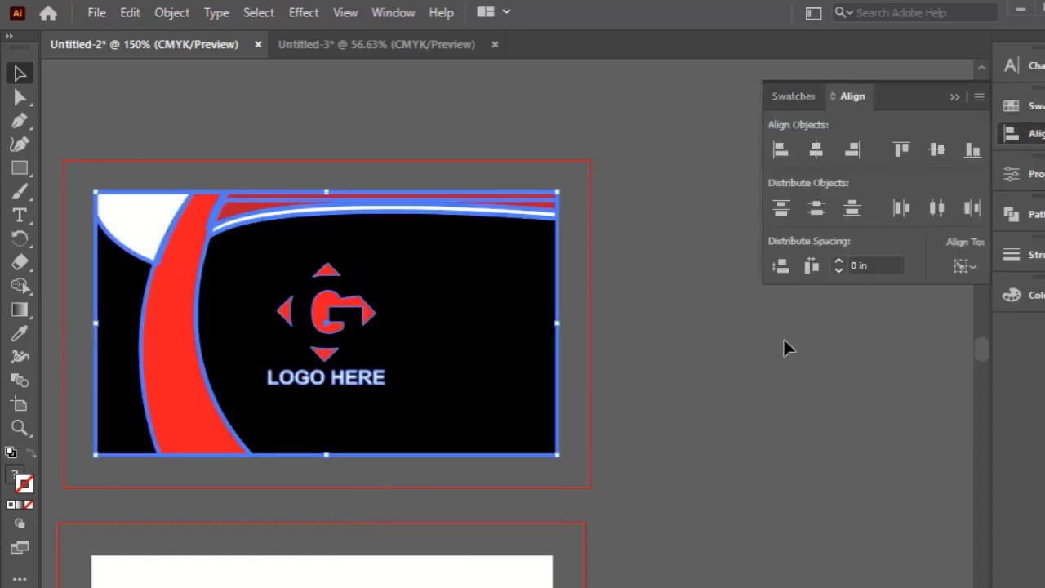
pyautogui.click(784, 345)
pyautogui.moveTo(327, 320); pyautogui.dragTo(363, 326)
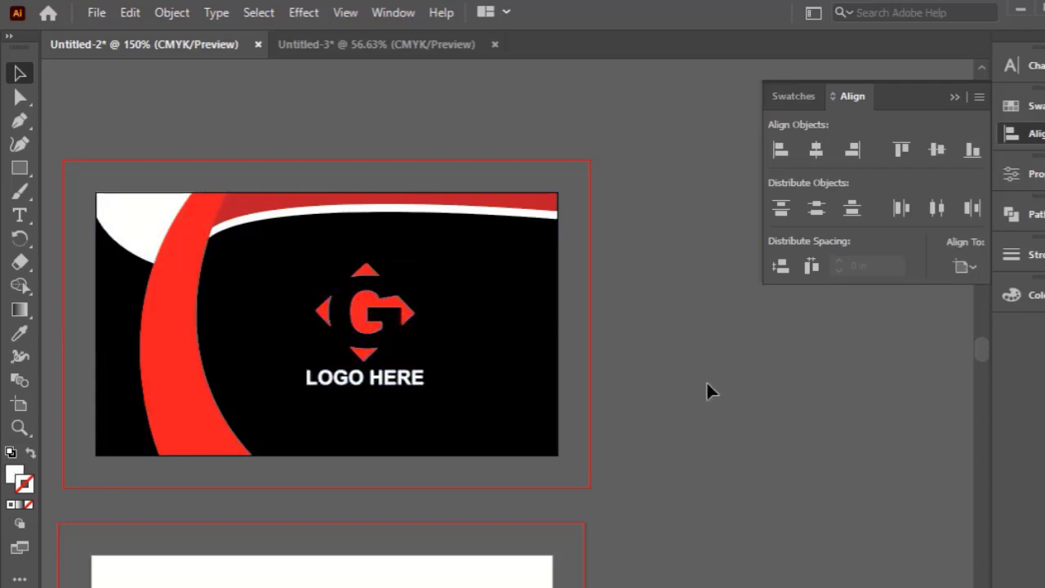
# Duplicate the first card's background artwork, without the logo, onto the blank second artboard.
pyautogui.hotkey('ctrl', '-')
pyautogui.scroll(-1, 392, 238)
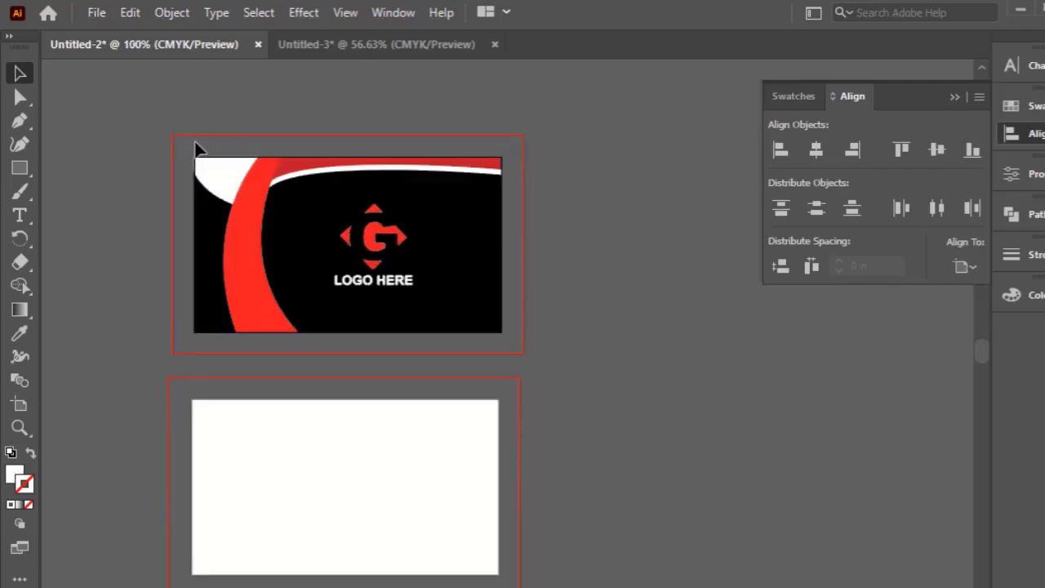
pyautogui.click(235, 184)
pyautogui.scroll(-1, 301, 266)
pyautogui.hotkey('ctrl', '2')
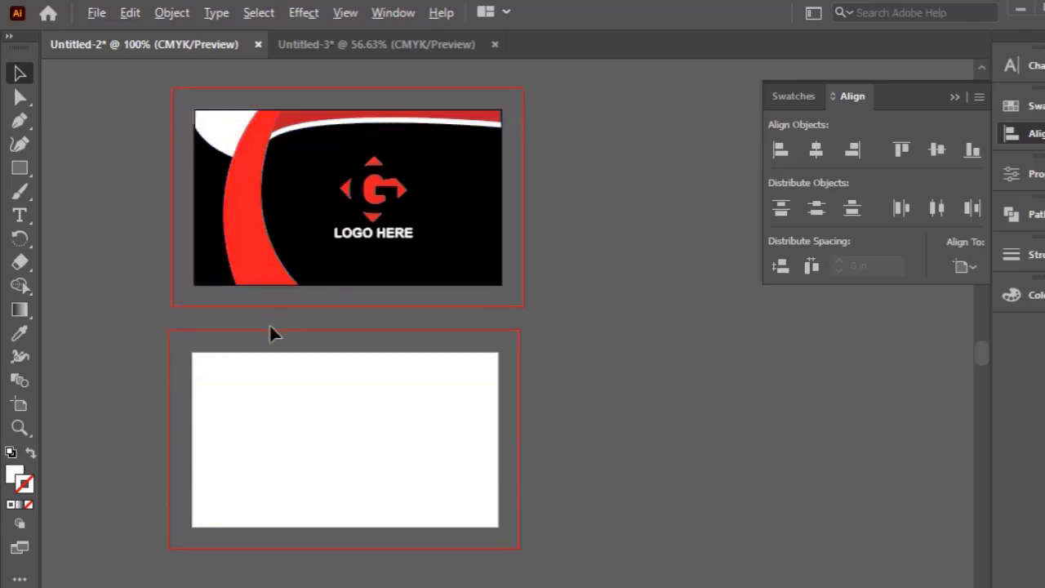
pyautogui.moveTo(274, 233); pyautogui.dragTo(281, 466)
pyautogui.click(642, 464)
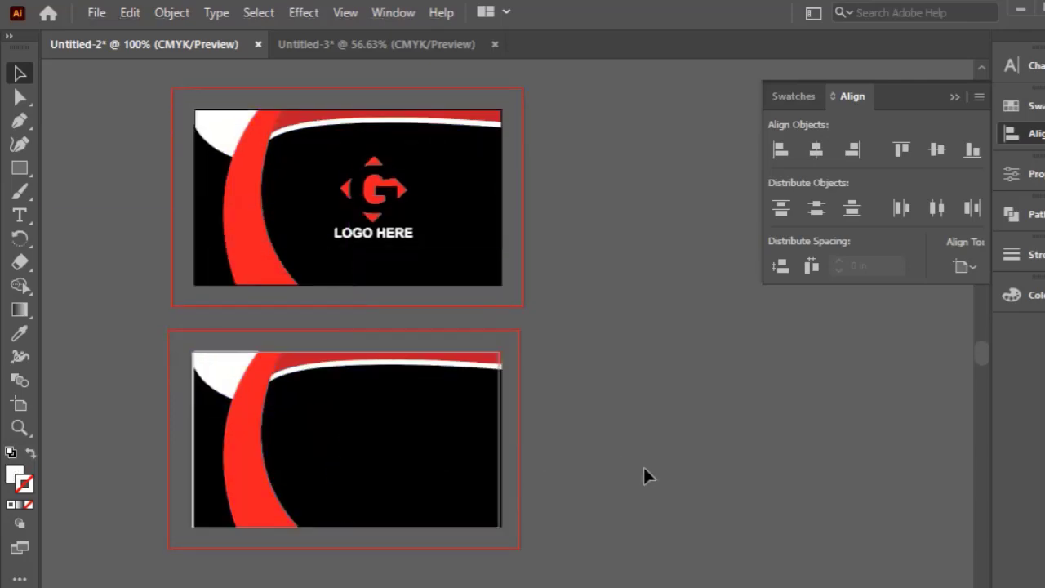
# Nudge the duplicated artwork left to line it up with the second artboard.
pyautogui.click(271, 503)
pyautogui.scroll(1, 271, 503)
pyautogui.press('Left')
pyautogui.press('Left')
pyautogui.press('Left')
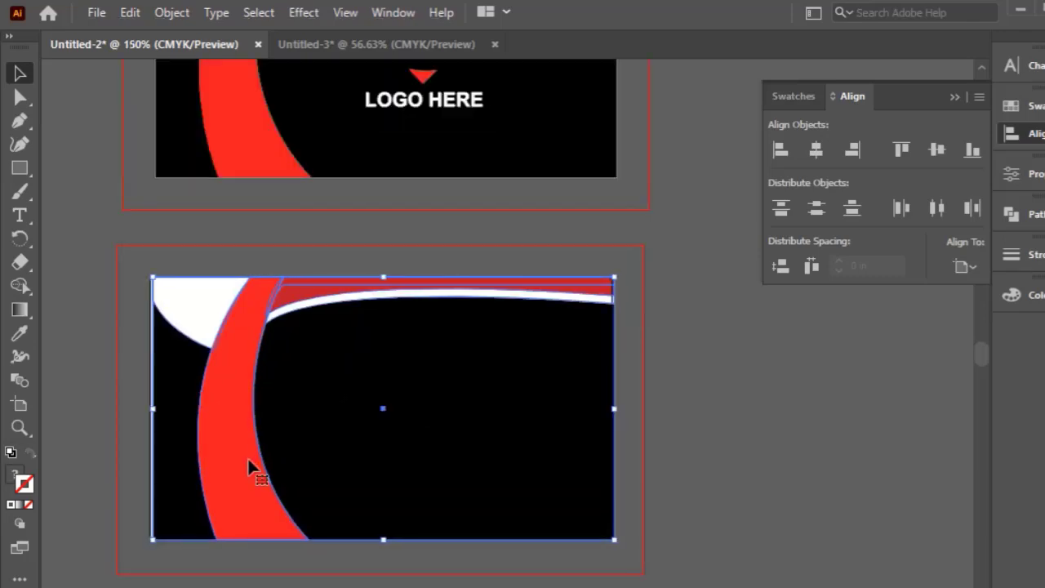
pyautogui.click(658, 496)
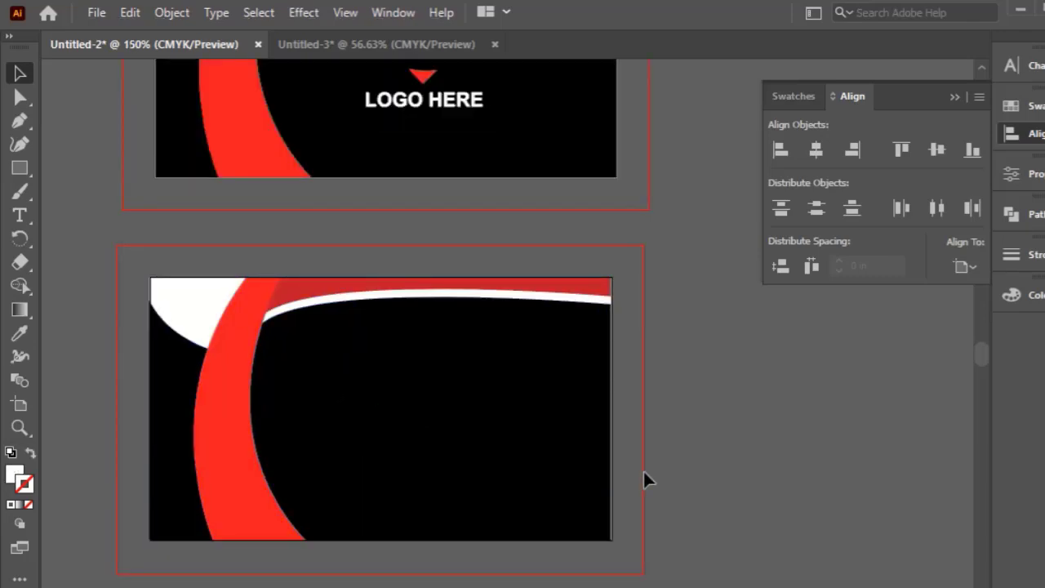
# Move the duplicated artwork slightly right to close the gap at the second artboard's right edge.
pyautogui.scroll(4, 642, 480)
pyautogui.scroll(3, 560, 451)
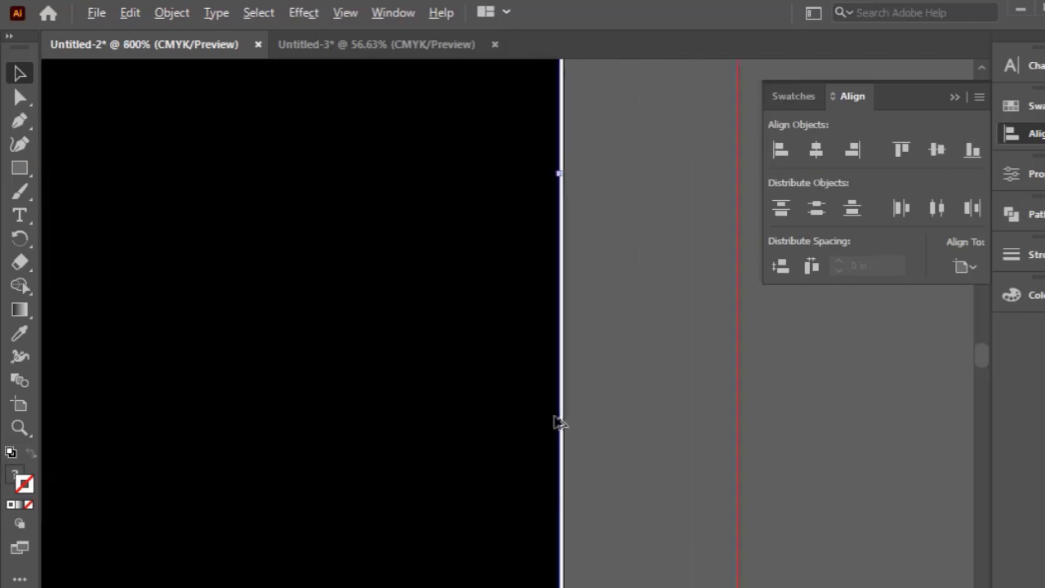
pyautogui.moveTo(549, 427); pyautogui.dragTo(554, 427)
pyautogui.click(660, 425)
pyautogui.scroll(-8, 645, 425)
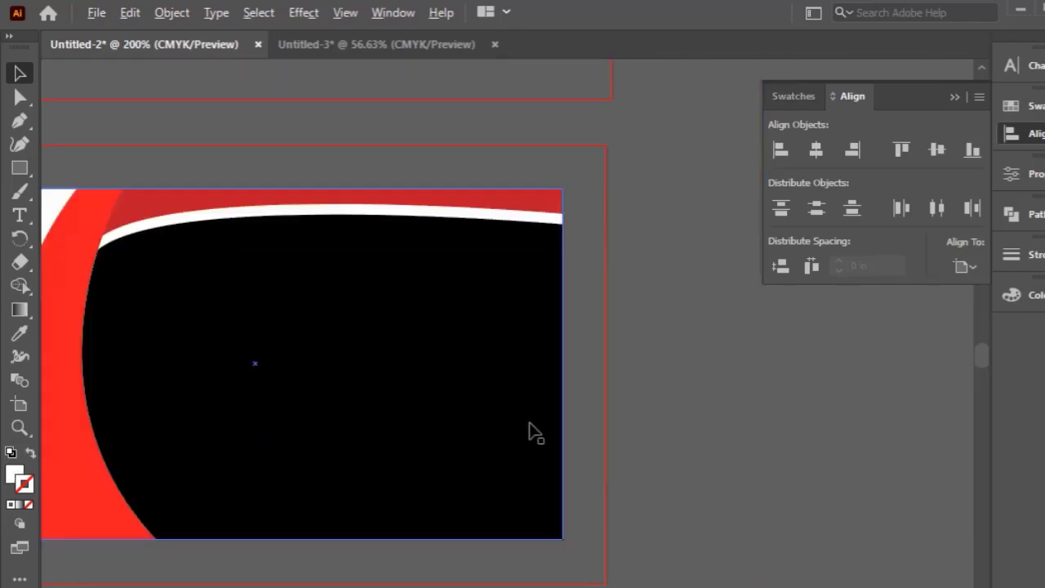
# Reflect the second card's artwork across the vertical axis and deselect it.
pyautogui.scroll(2, 437, 523)
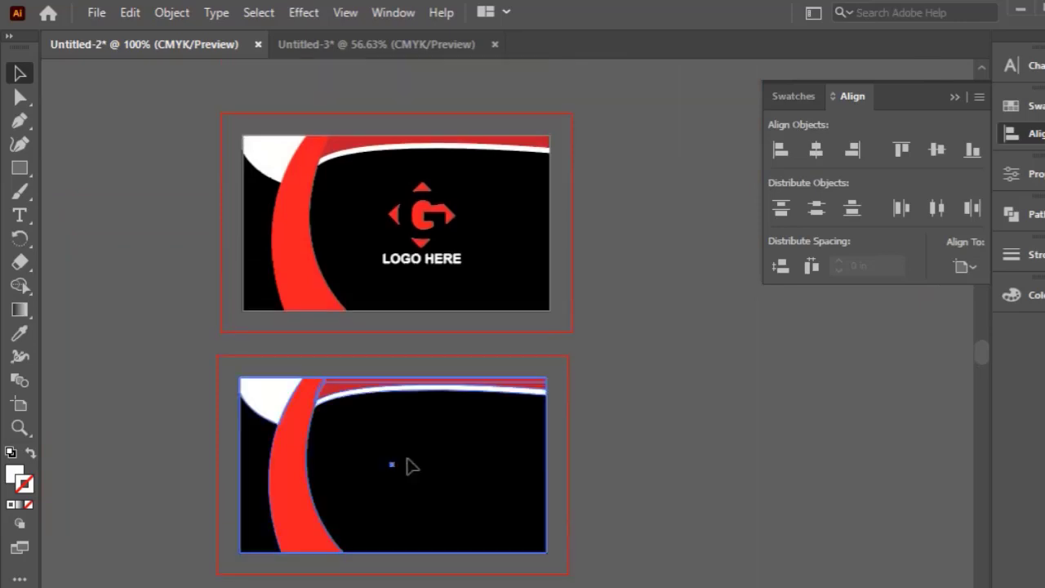
pyautogui.rightClick(408, 461)
pyautogui.moveTo(507, 584)
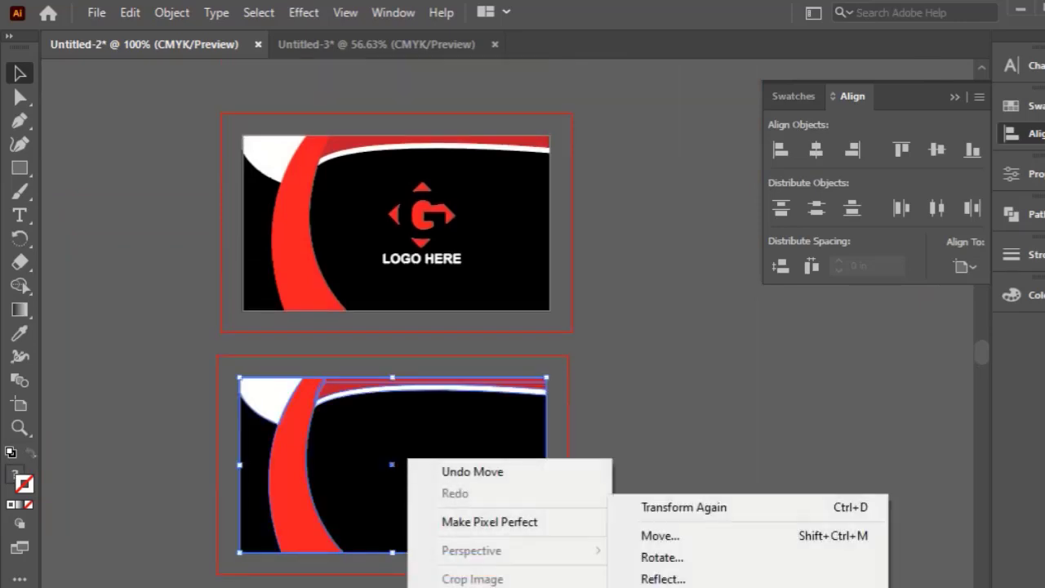
pyautogui.click(645, 576)
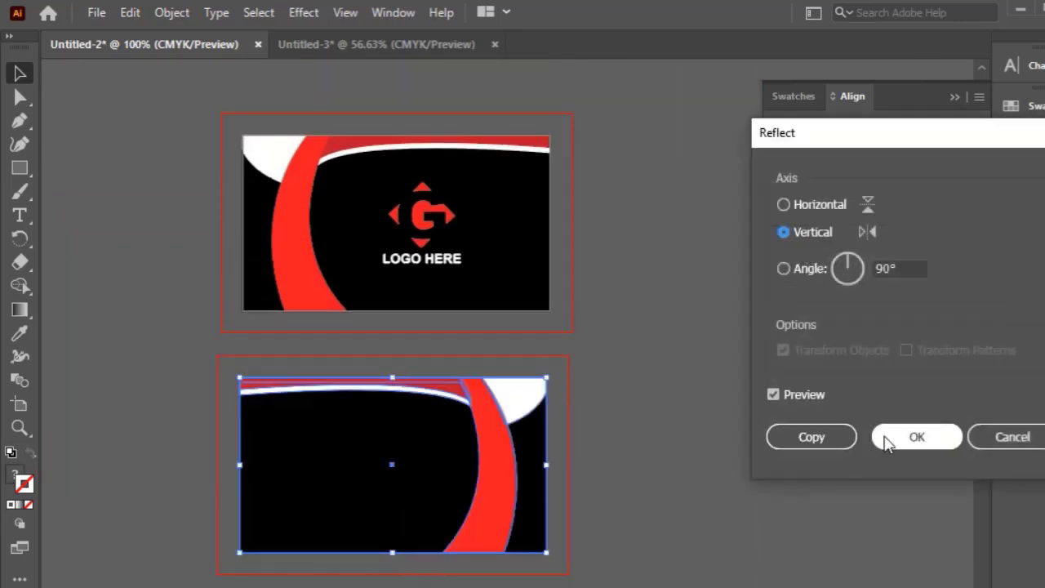
pyautogui.click(916, 436)
pyautogui.click(763, 532)
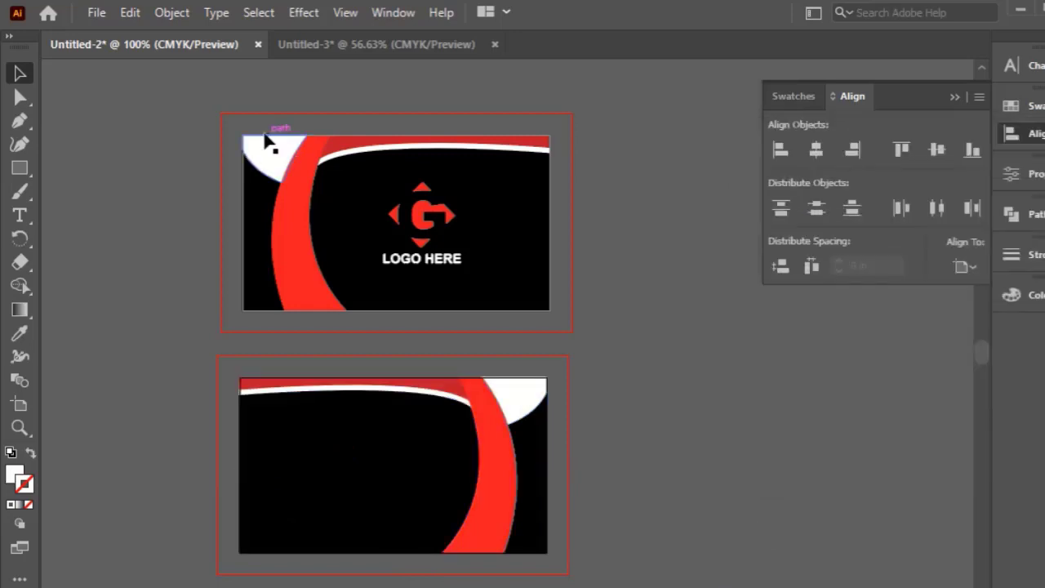
# Bring the name and job-title block and the contact-details block from Untitled-3 into the Untitled-2 card document.
pyautogui.click(282, 41)
pyautogui.click(422, 259)
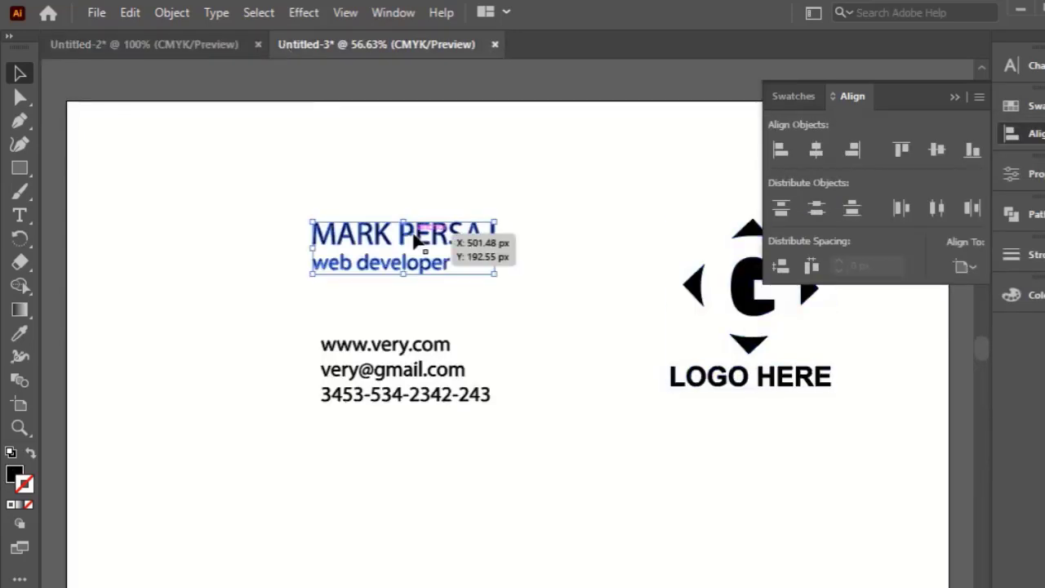
pyautogui.keyDown('shift'); pyautogui.click(415, 362); pyautogui.keyUp('shift')
pyautogui.moveTo(402, 314); pyautogui.dragTo(213, 52)
pyautogui.moveTo(357, 422); pyautogui.dragTo(358, 422)
pyautogui.scroll(-1, 358, 422)
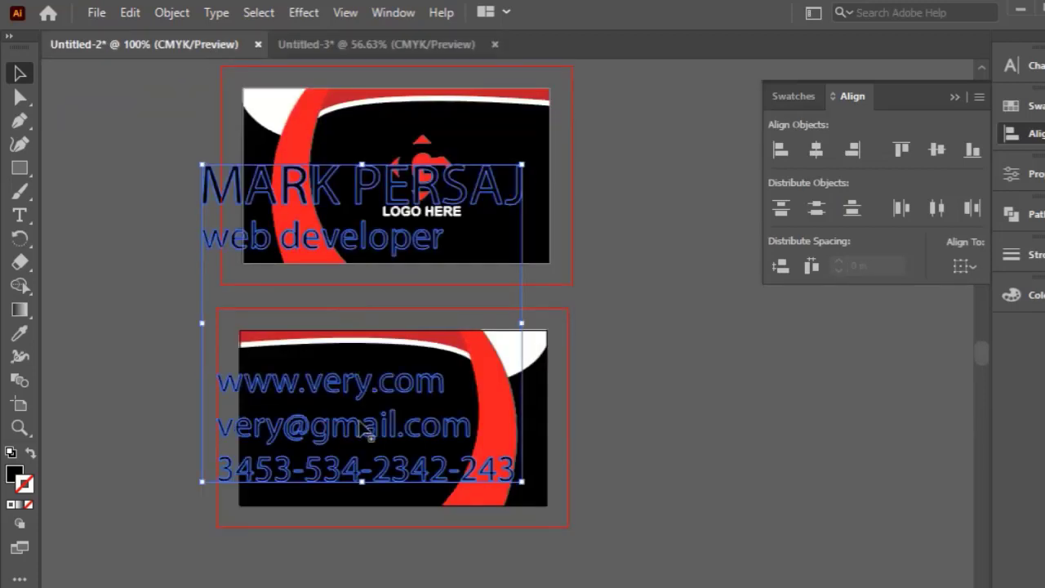
# Move both text blocks to the empty canvas right of the second card, and select only the name and job-title block.
pyautogui.moveTo(437, 172); pyautogui.dragTo(612, 318)
pyautogui.scroll(-2, 327, 352)
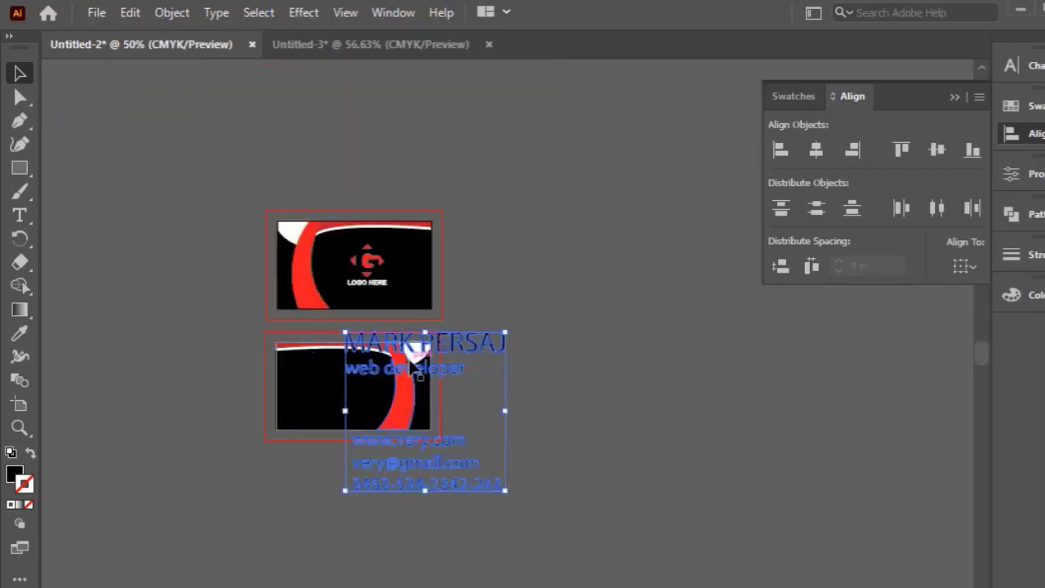
pyautogui.moveTo(427, 345); pyautogui.dragTo(608, 344)
pyautogui.click(585, 382)
pyautogui.click(560, 343)
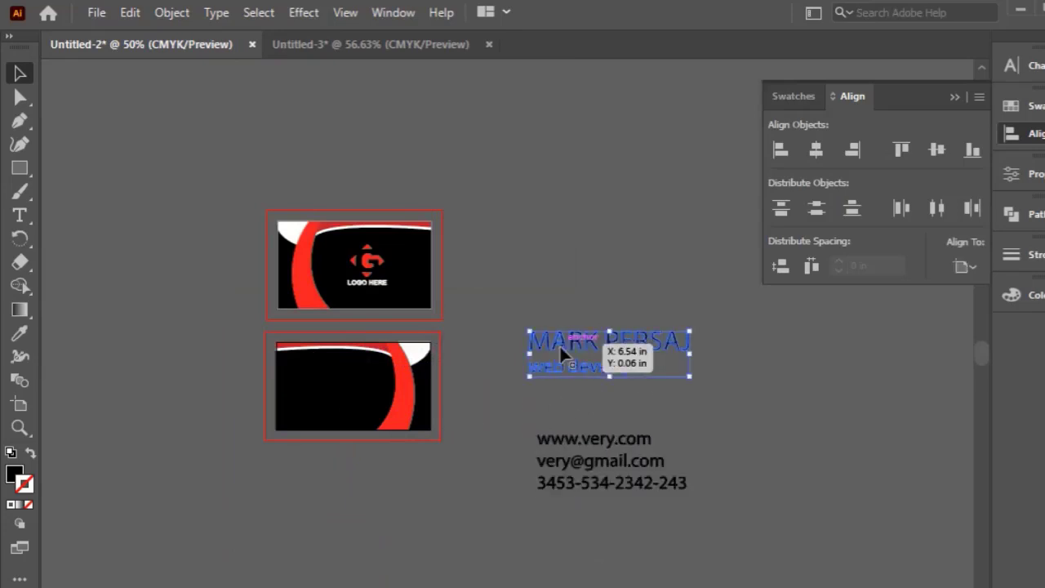
# Ungroup the name and job-title block so that the name can be selected separately from the job title.
pyautogui.rightClick(559, 343)
pyautogui.click(614, 509)
pyautogui.click(532, 330)
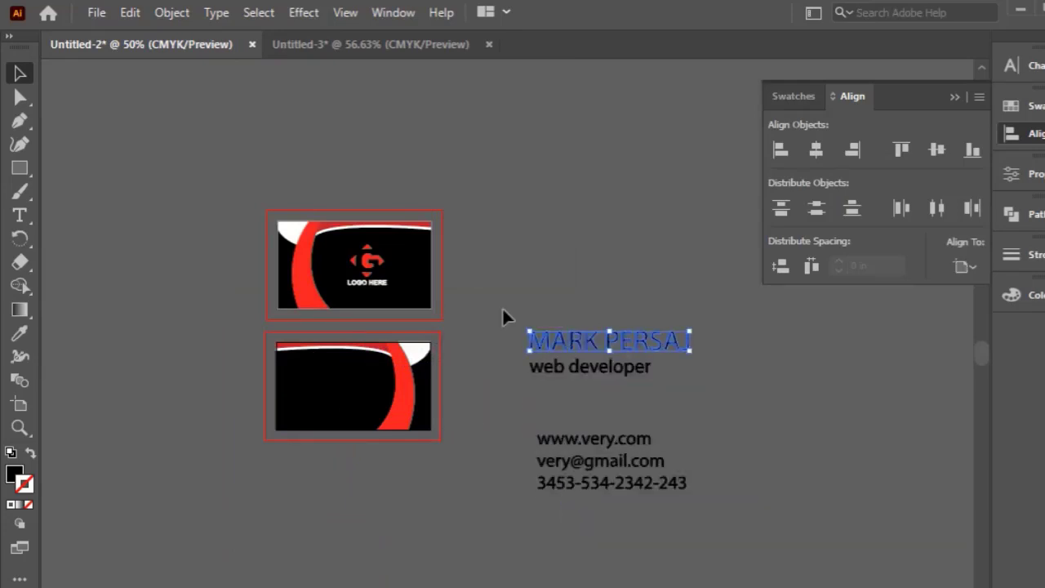
# Scale down the name and job title together and place them over the black area in the second card's left half.
pyautogui.keyDown('shift'); pyautogui.click(548, 376); pyautogui.keyUp('shift')
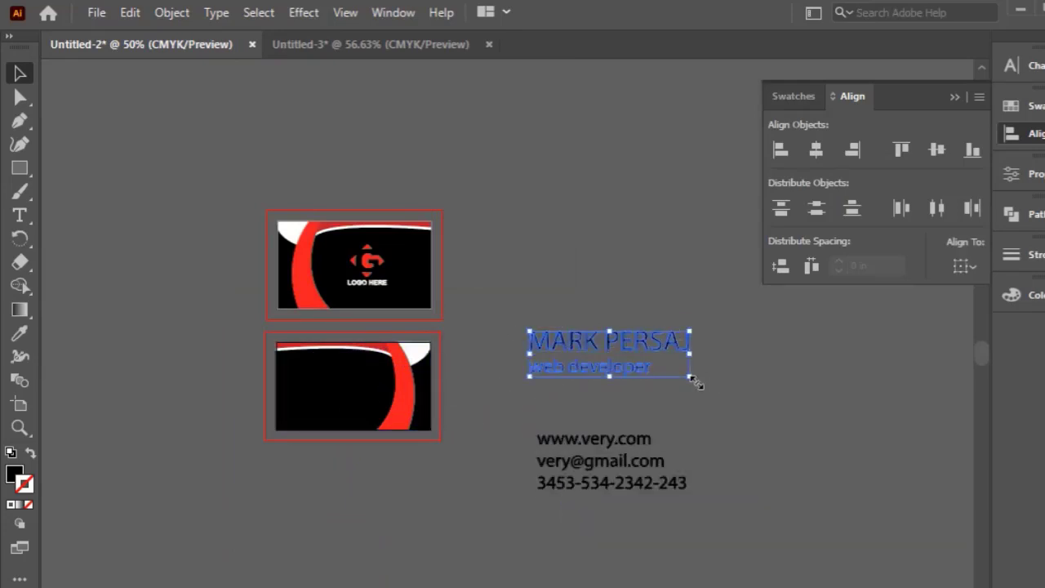
pyautogui.moveTo(690, 378); pyautogui.dragTo(322, 379)
pyautogui.hotkey('ctrl', '=')
pyautogui.hotkey('ctrl', '=')
pyautogui.hotkey('ctrl', '=')
pyautogui.hotkey('ctrl', '=')
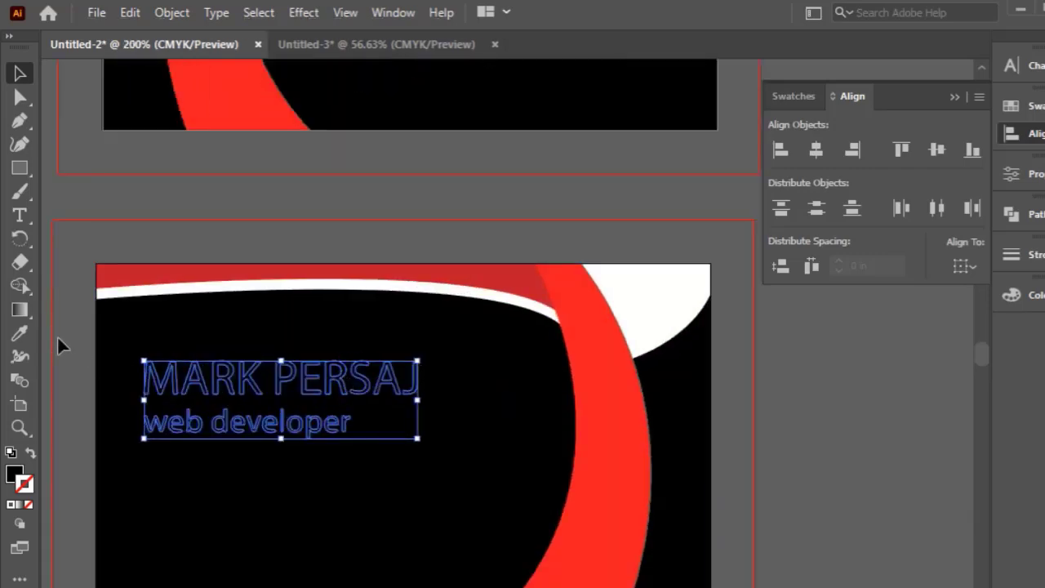
# Recolour the name with the ribbon's red and the job title with the corner shape's white, using the Eyedropper.
pyautogui.click(58, 339)
pyautogui.click(202, 369)
pyautogui.click(24, 331)
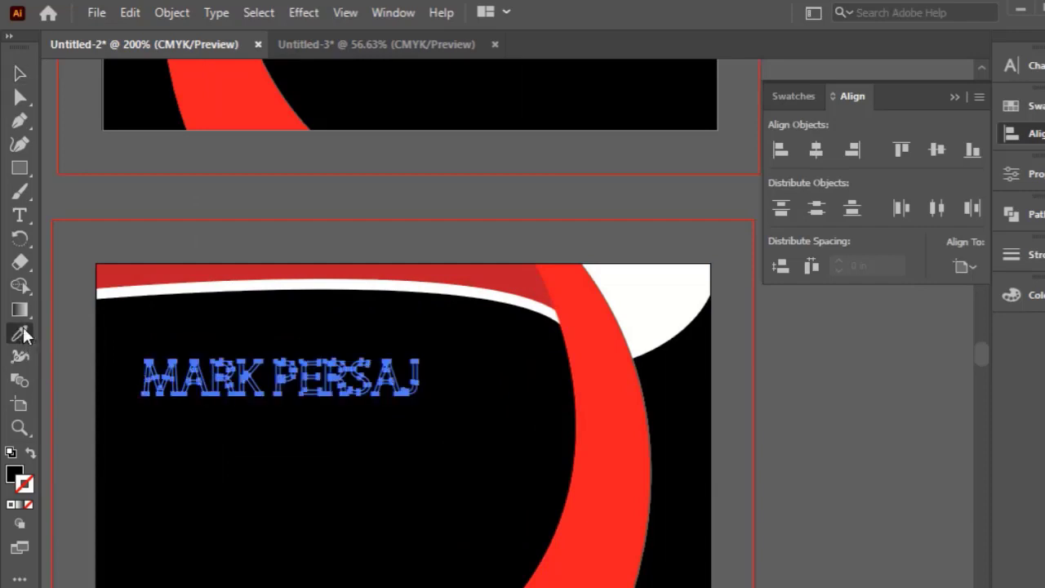
pyautogui.click(613, 341)
pyautogui.keyDown('ctrl'); pyautogui.click(346, 419); pyautogui.keyUp('ctrl')
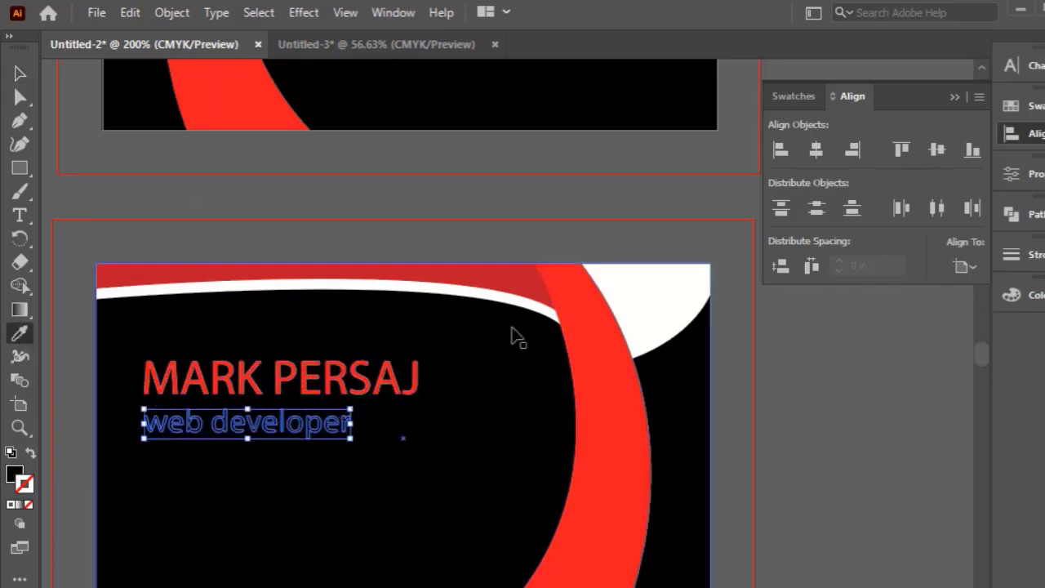
pyautogui.click(672, 271)
pyautogui.press('v')
pyautogui.click(112, 200)
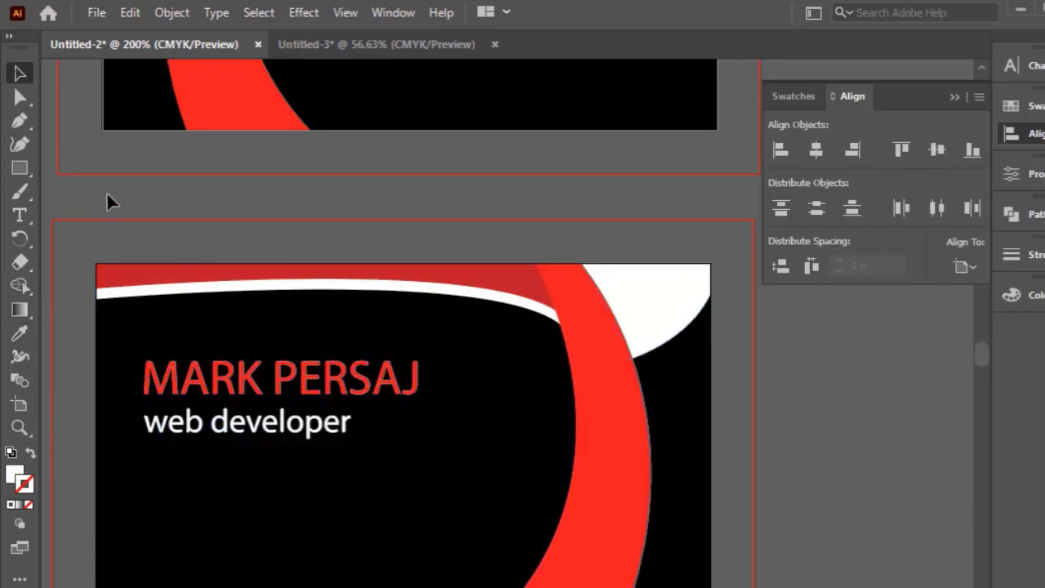
# Group the name and the job title on the second card.
pyautogui.click(234, 423)
pyautogui.keyDown('shift'); pyautogui.click(226, 374); pyautogui.keyUp('shift')
pyautogui.rightClick(222, 376)
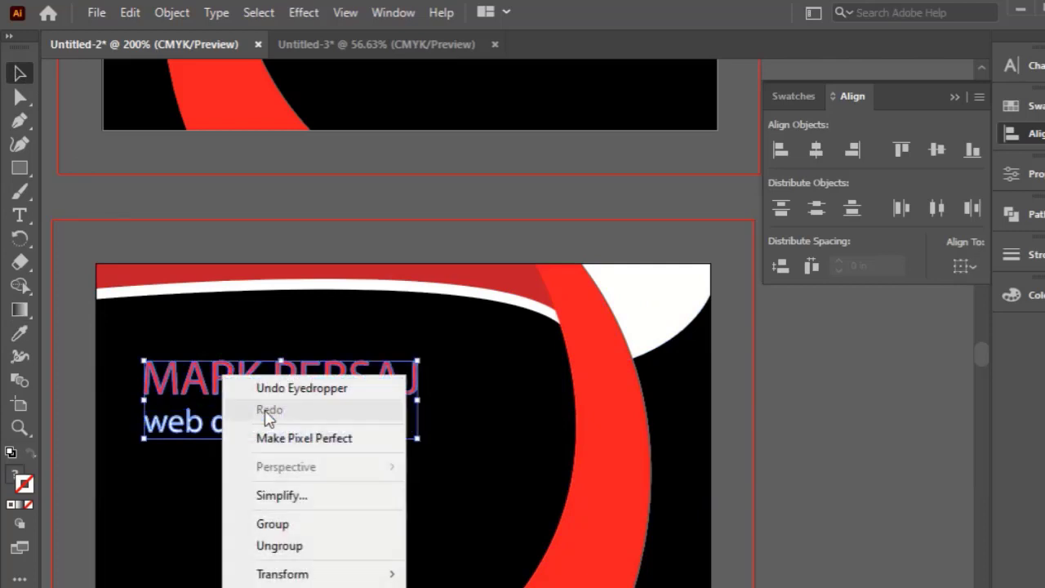
pyautogui.click(292, 529)
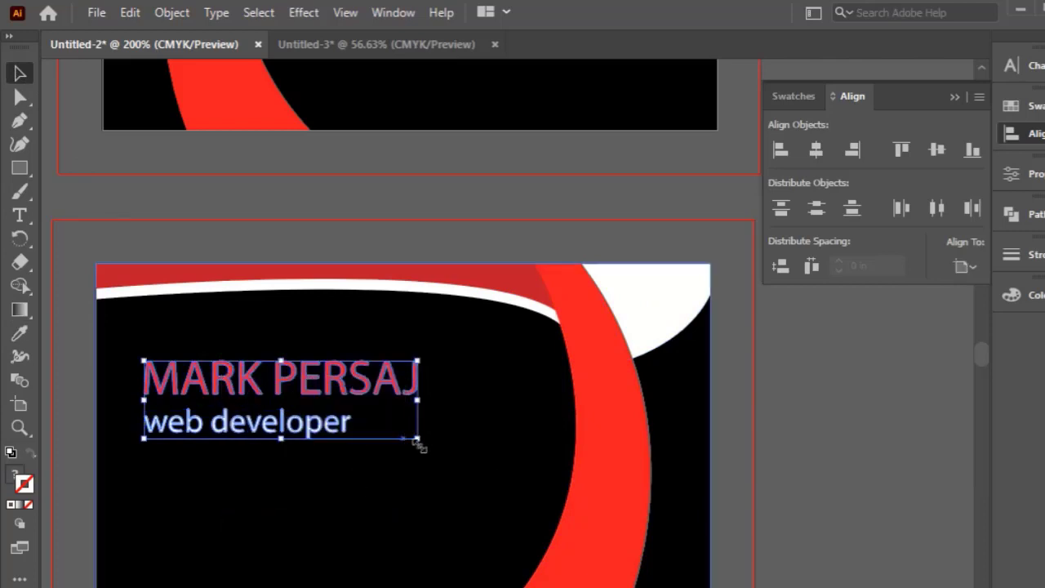
# Scale down the name and job-title group and move it up to just below the second card's white curve.
pyautogui.moveTo(418, 441); pyautogui.dragTo(359, 438)
pyautogui.moveTo(253, 375); pyautogui.dragTo(245, 335)
pyautogui.click(223, 237)
pyautogui.scroll(-1, 224, 237)
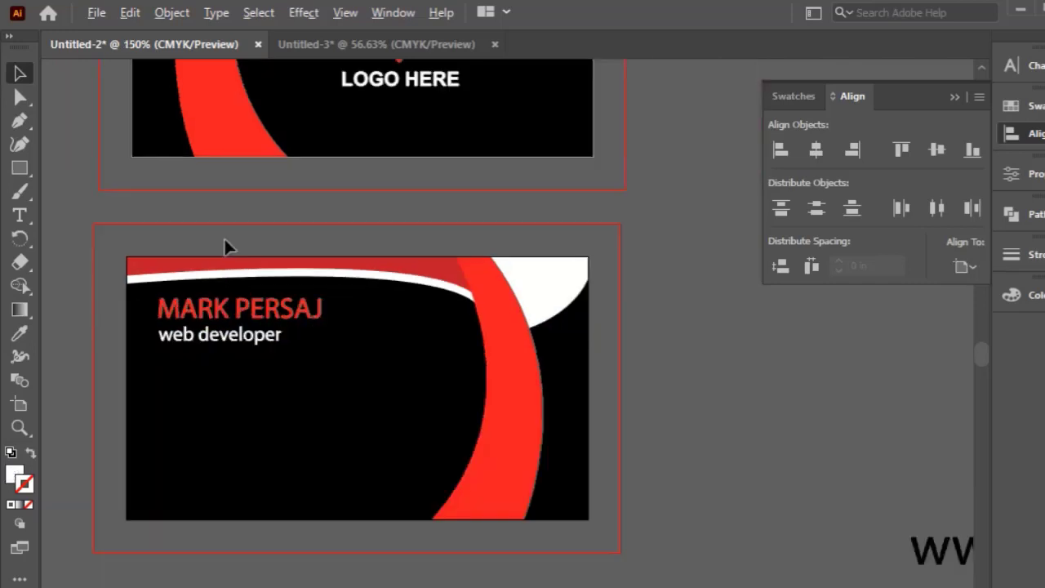
# Move the contact-details block onto the second card and colour it with the corner shape's white using the Eyedropper.
pyautogui.scroll(-1, 223, 237)
pyautogui.scroll(1, 497, 506)
pyautogui.click(769, 476)
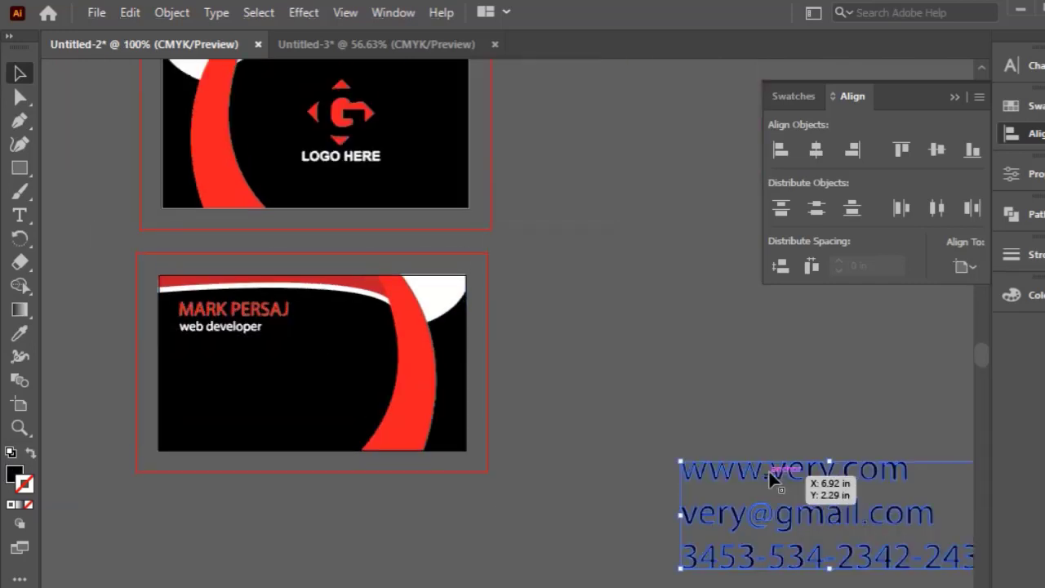
pyautogui.moveTo(771, 478); pyautogui.dragTo(262, 370)
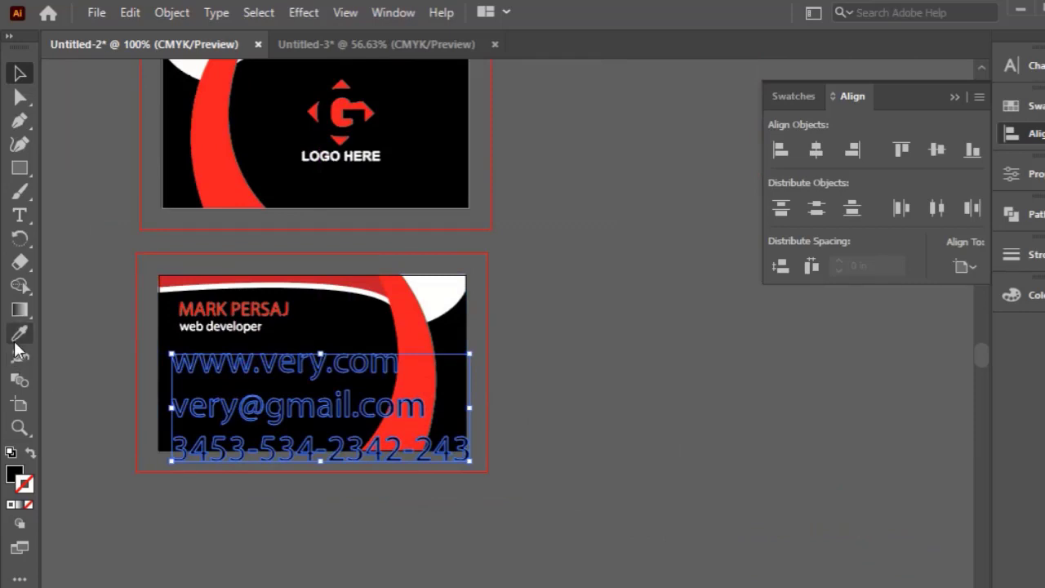
pyautogui.click(424, 302)
pyautogui.click(21, 73)
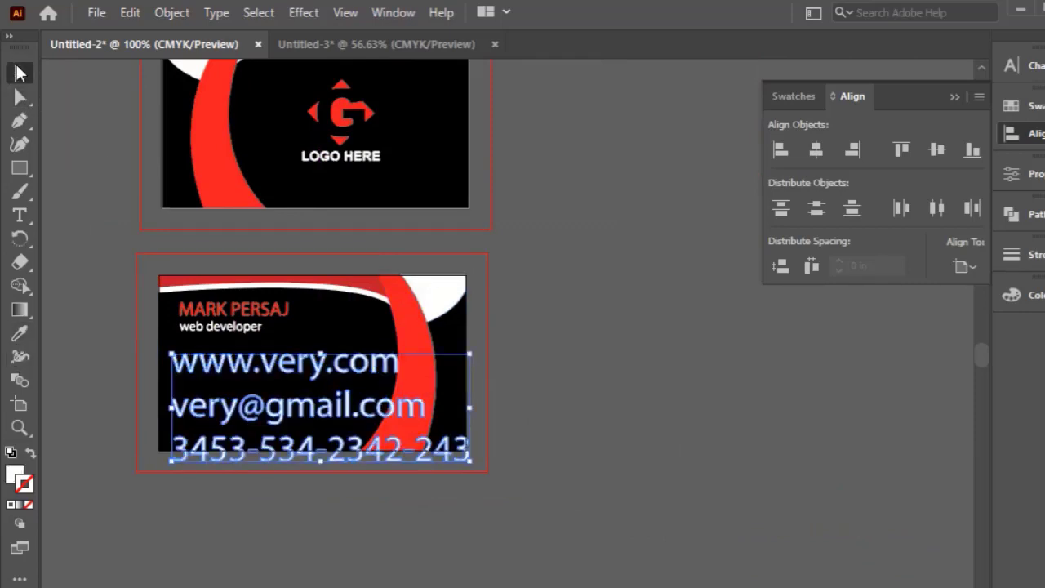
# Scale down the contact-details block and move it to the second card's lower-left area.
pyautogui.moveTo(476, 462); pyautogui.dragTo(300, 401)
pyautogui.click(369, 571)
pyautogui.moveTo(245, 378); pyautogui.dragTo(249, 418)
# Align the contact-details block's left edge to the name and job-title group, using that group as the key object.
pyautogui.keyDown('shift'); pyautogui.click(218, 331); pyautogui.keyUp('shift')
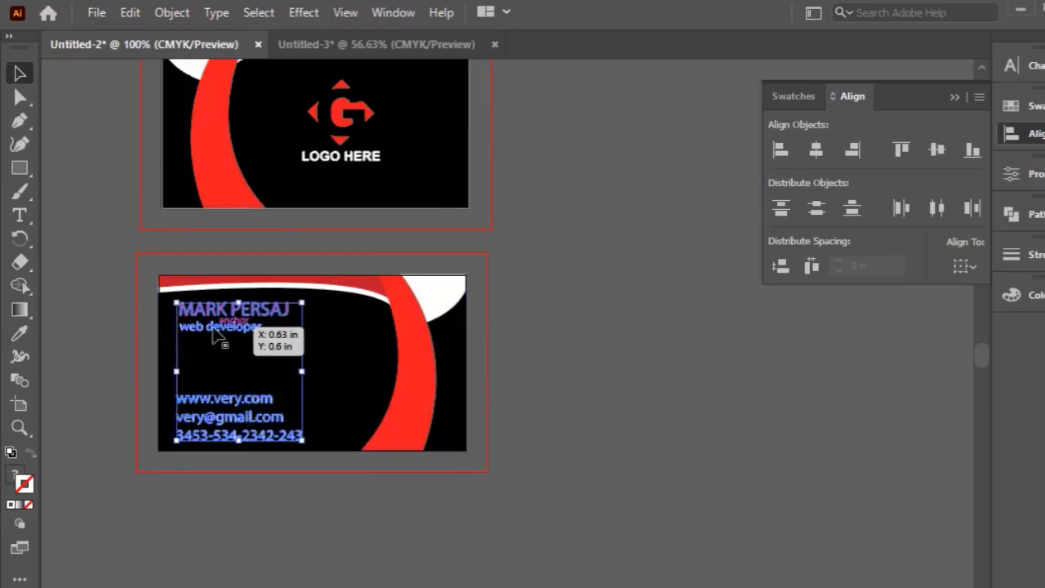
pyautogui.click(780, 150)
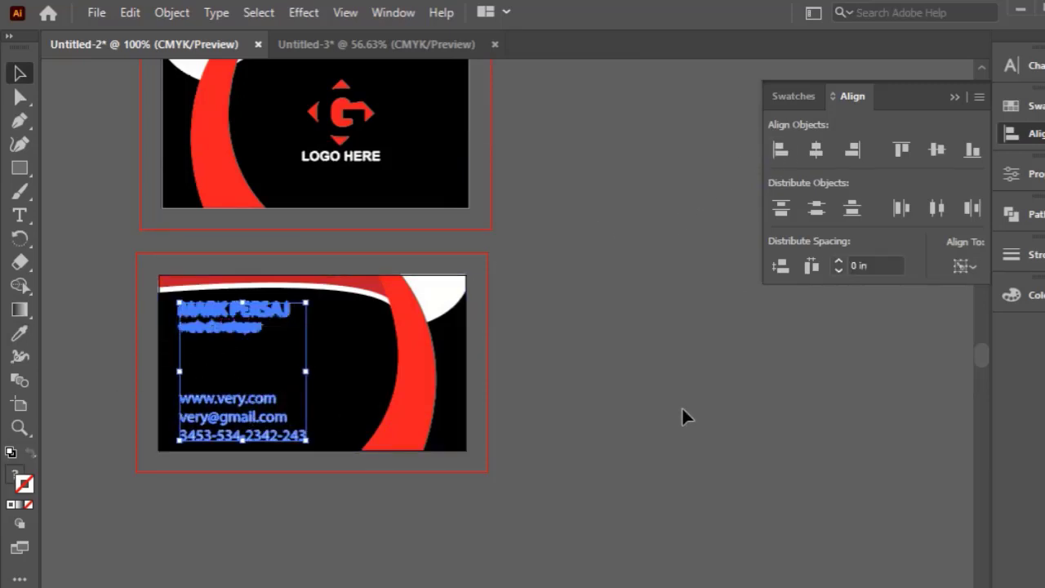
pyautogui.click(645, 409)
# Copy the first card's logo with its LOGO HERE text onto the second card and scale the copy down.
pyautogui.scroll(1, 193, 374)
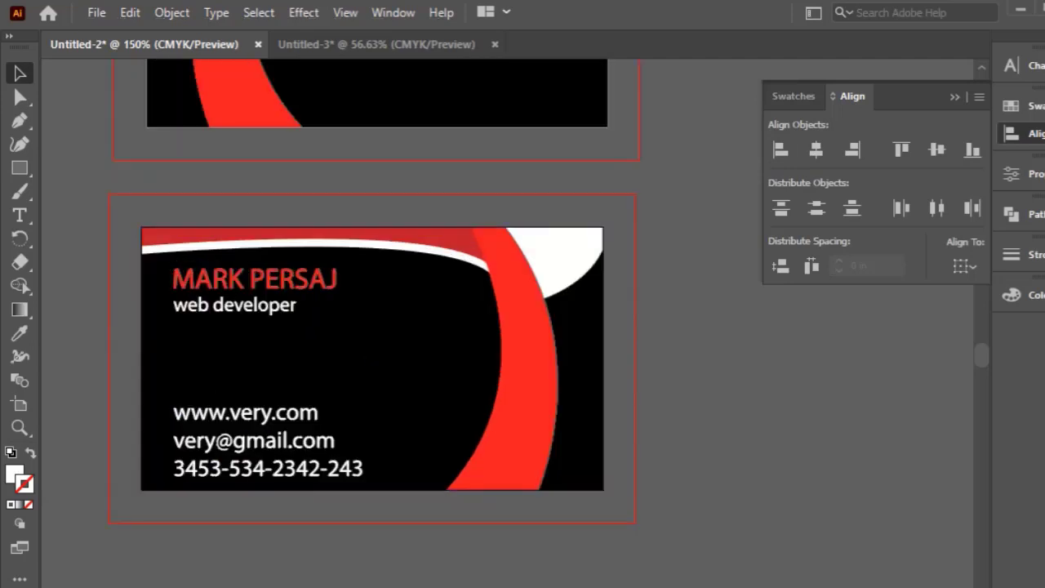
pyautogui.scroll(1, 193, 378)
pyautogui.scroll(1, 374, 311)
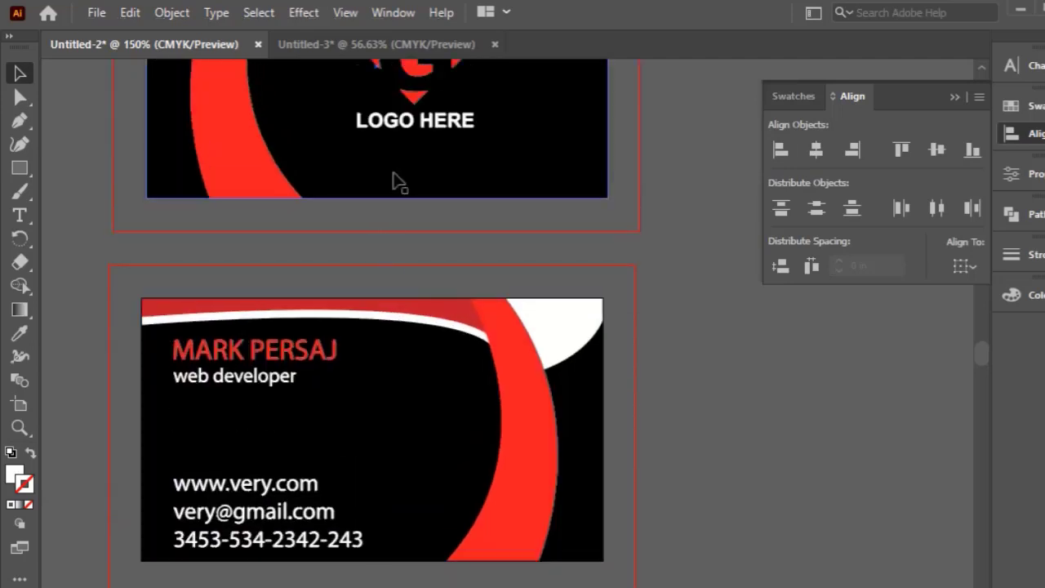
pyautogui.moveTo(409, 122); pyautogui.dragTo(412, 483)
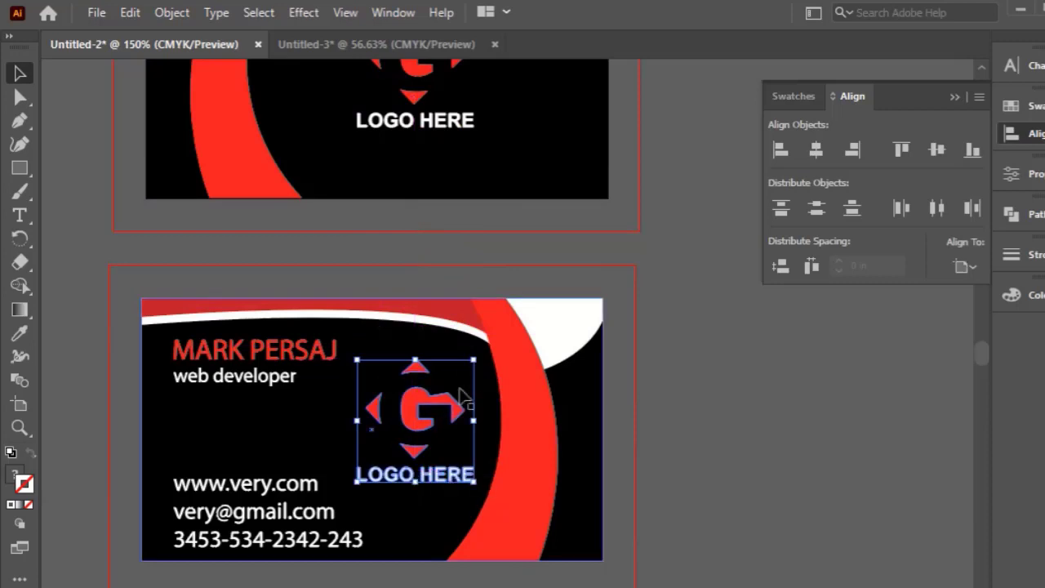
pyautogui.moveTo(476, 359); pyautogui.dragTo(456, 380)
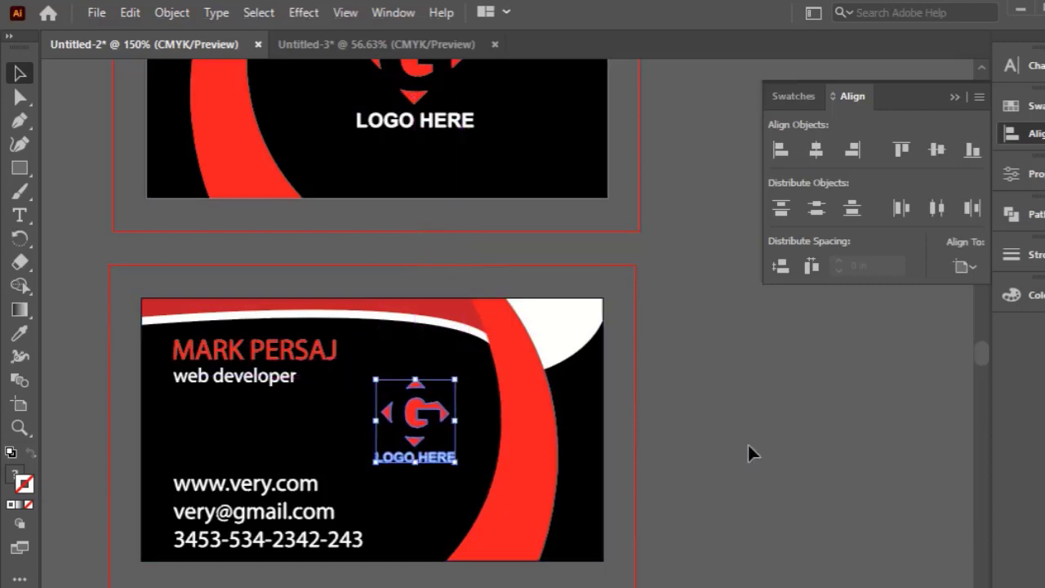
pyautogui.click(748, 447)
pyautogui.scroll(-1, 748, 447)
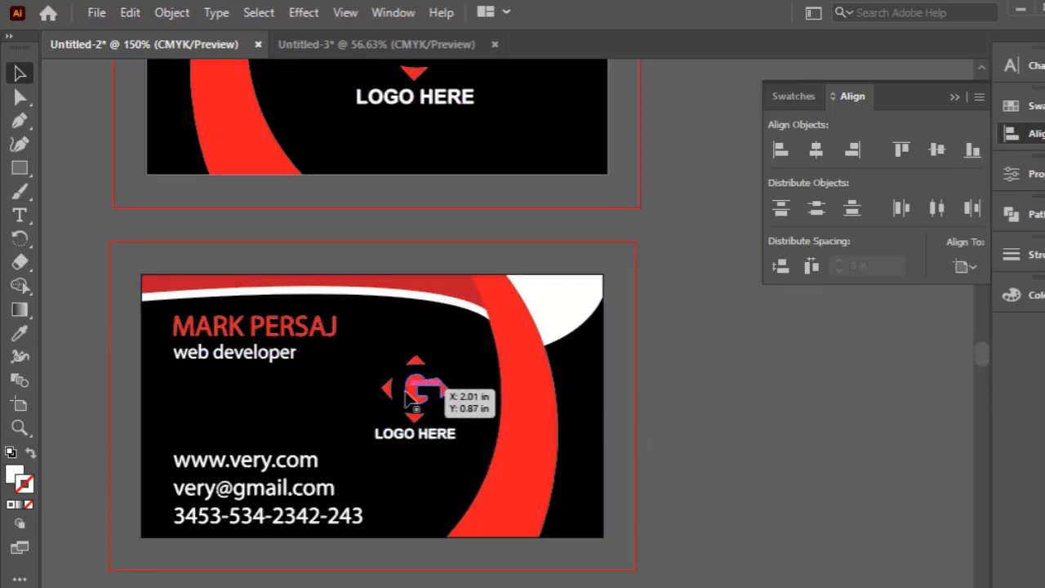
# Move the second card's logo closer to the red ribbon and centre it vertically on the card artwork as key object.
pyautogui.moveTo(412, 396); pyautogui.dragTo(430, 397)
pyautogui.keyDown('shift'); pyautogui.click(427, 474); pyautogui.keyUp('shift')
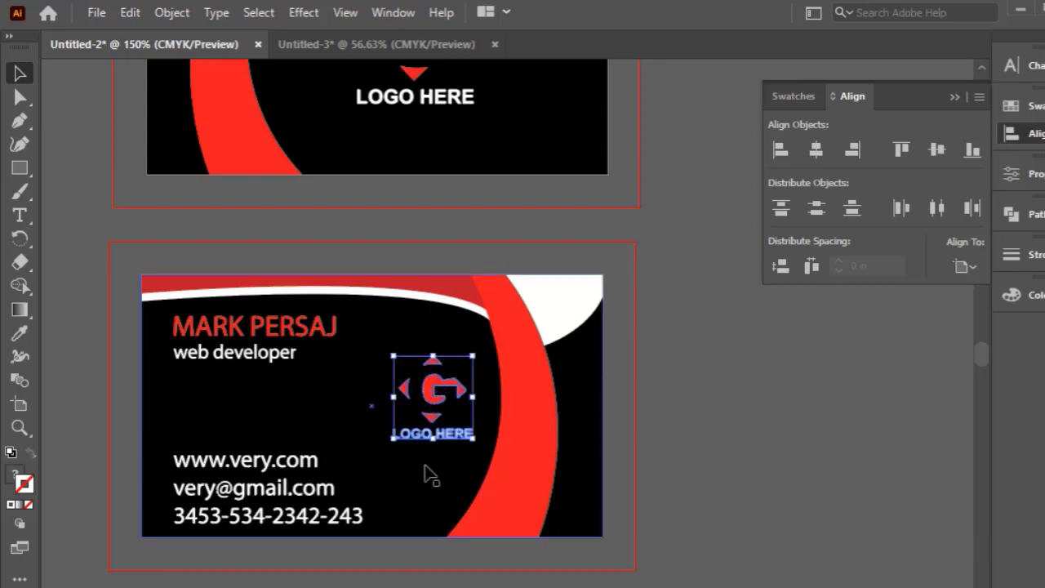
pyautogui.click(414, 465)
pyautogui.click(936, 150)
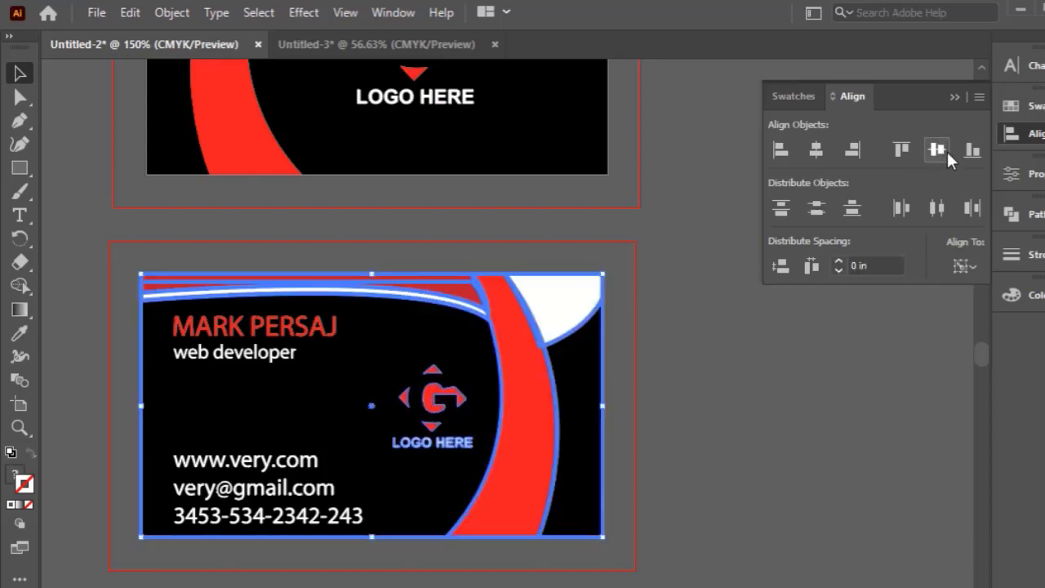
pyautogui.click(761, 274)
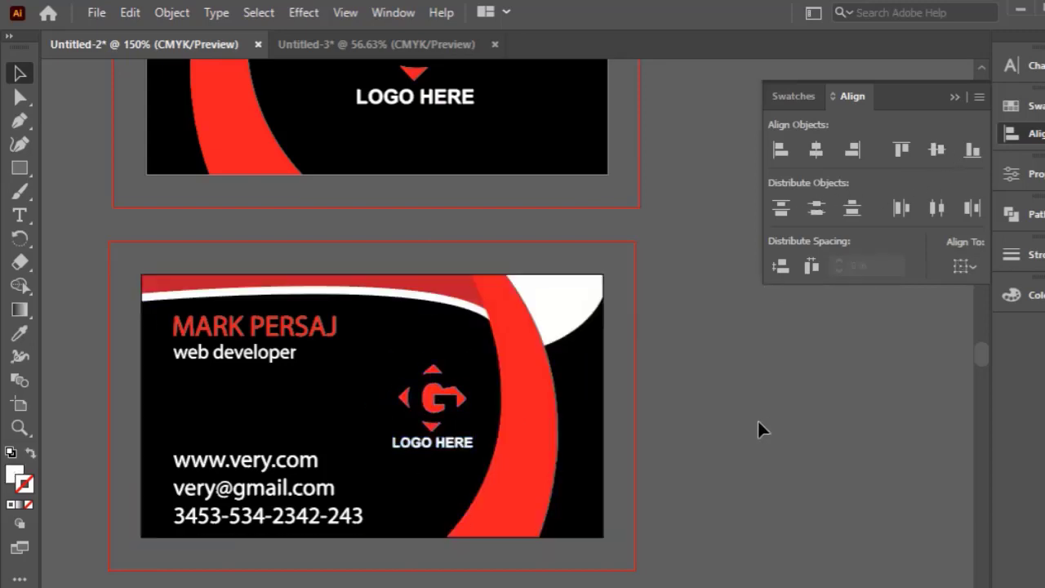
# Scale the second card's logo down to about 0.54 by 0.57 in.
pyautogui.click(447, 418)
pyautogui.moveTo(392, 449); pyautogui.dragTo(402, 440)
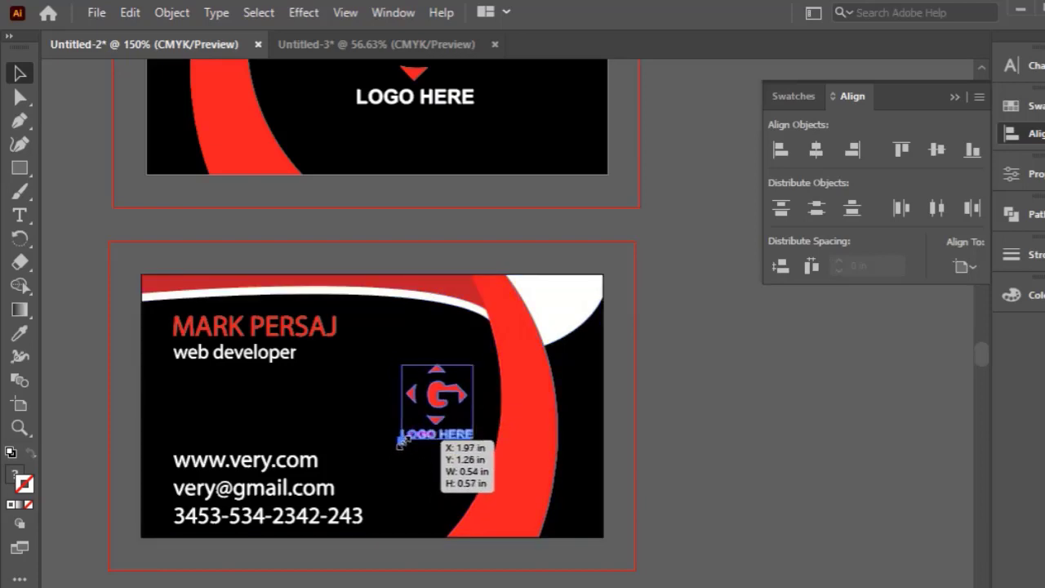
pyautogui.click(721, 429)
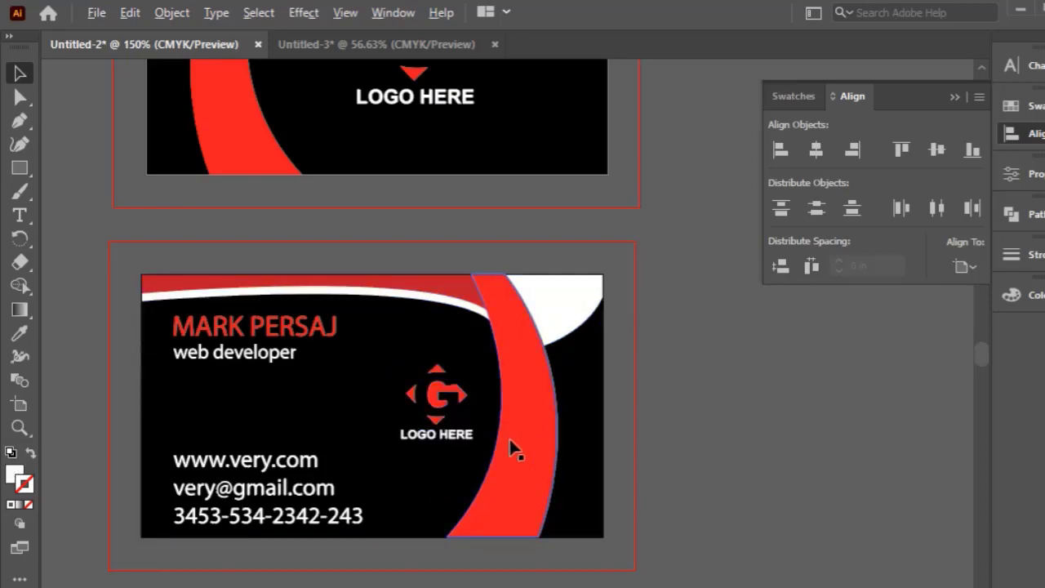
# Scale down the contact-details block slightly towards its lower-left corner.
pyautogui.click(358, 515)
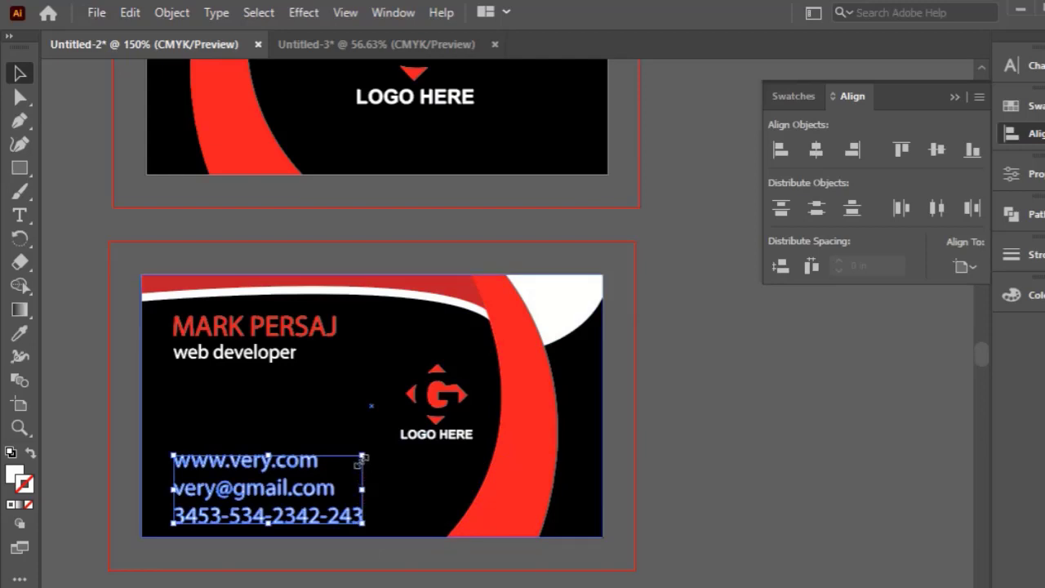
pyautogui.moveTo(362, 455); pyautogui.dragTo(350, 460)
pyautogui.click(356, 580)
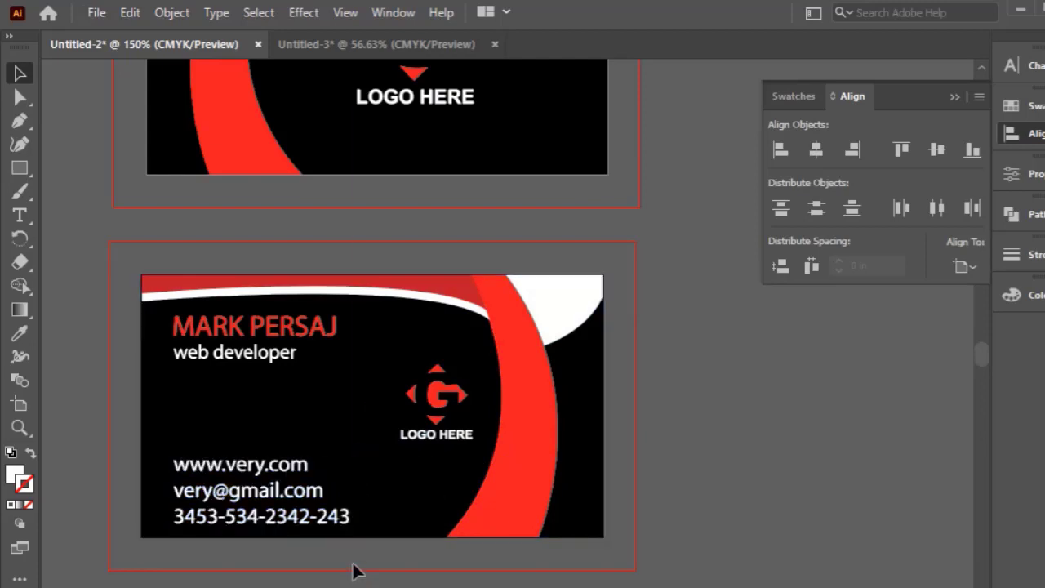
# Select the first card's artwork, group all the artwork and text on the second card, and clear the selection.
pyautogui.scroll(-1, 356, 571)
pyautogui.scroll(-1, 356, 571)
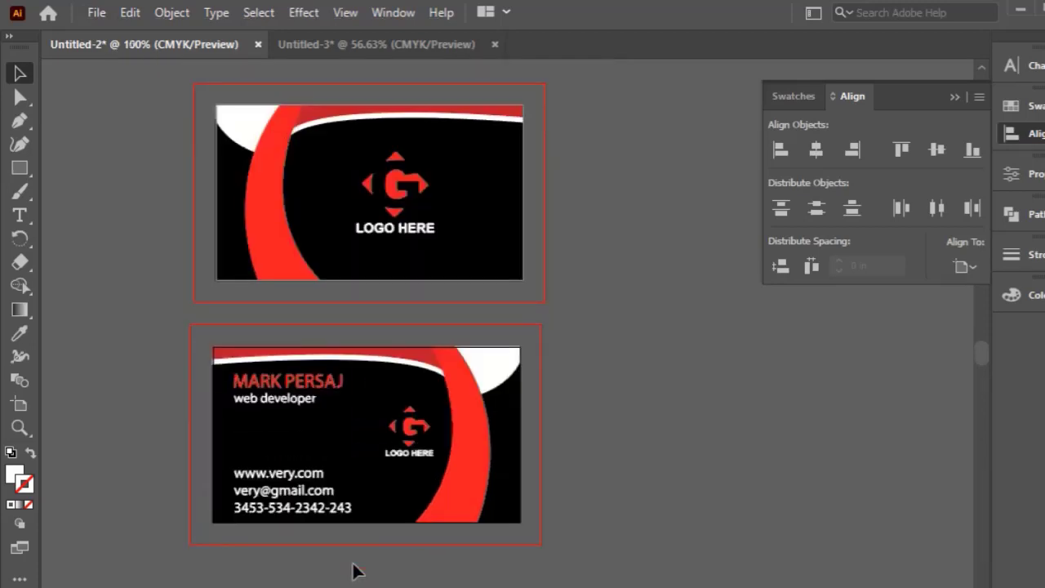
pyautogui.scroll(1, 356, 572)
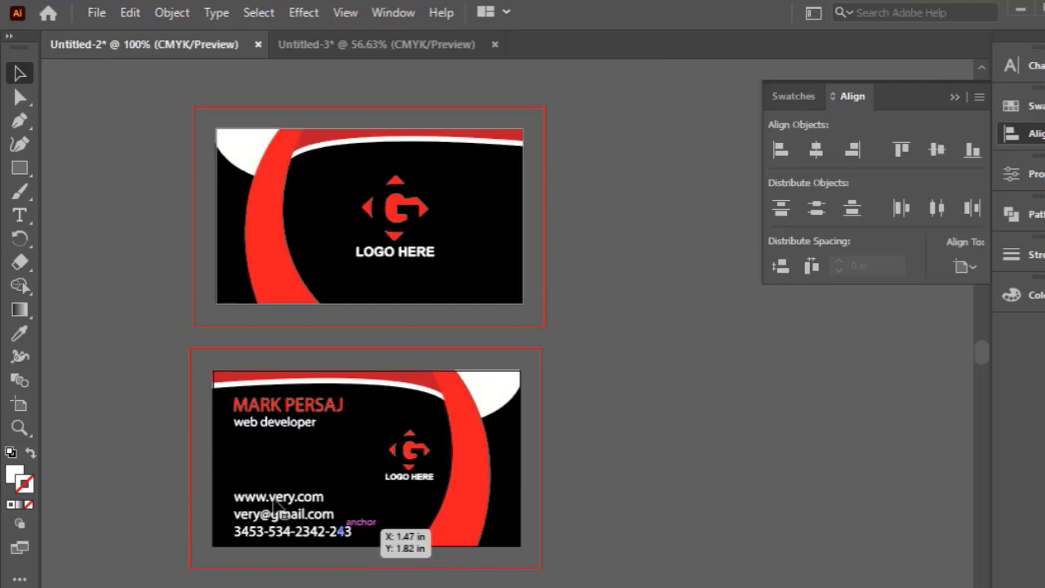
pyautogui.scroll(1, 320, 555)
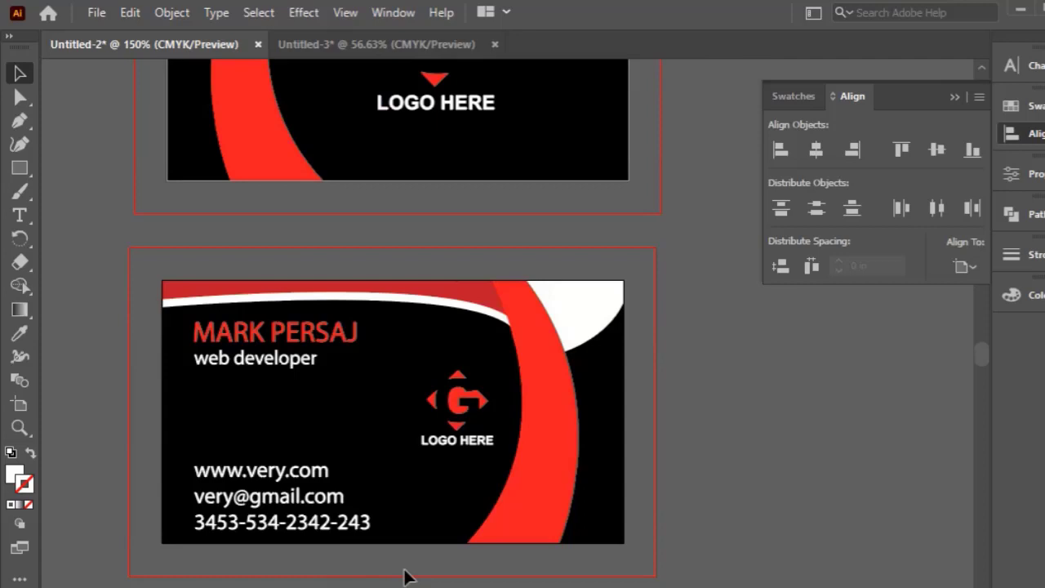
pyautogui.scroll(-1, 401, 576)
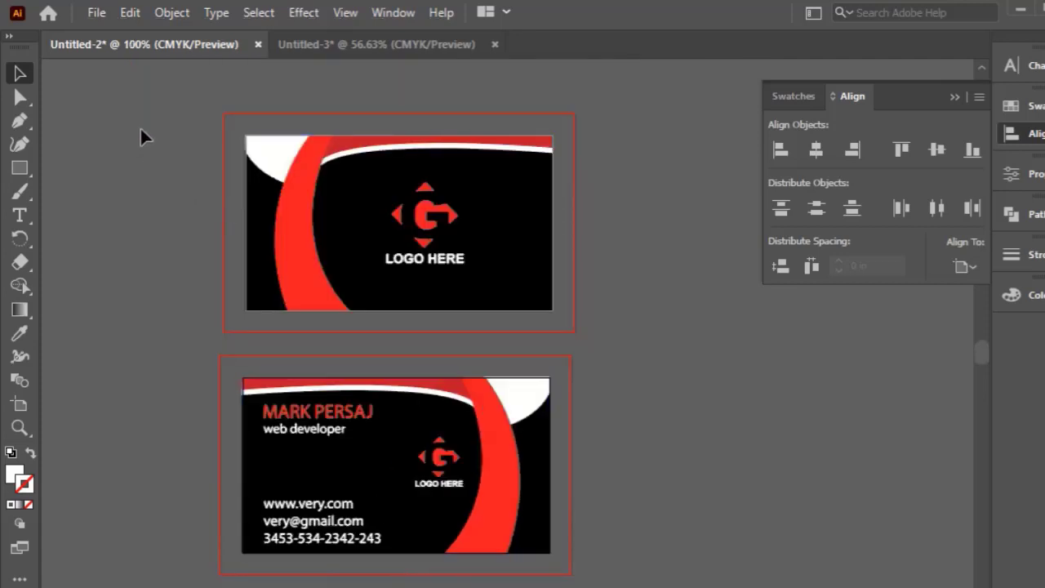
pyautogui.moveTo(139, 126); pyautogui.dragTo(777, 366)
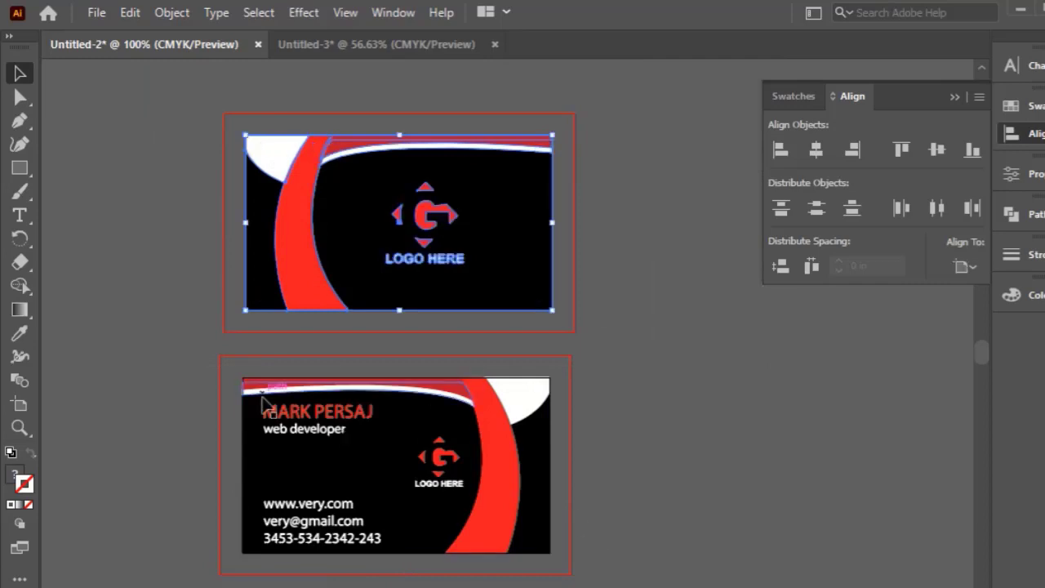
pyautogui.moveTo(203, 366); pyautogui.dragTo(785, 578)
pyautogui.hotkey('ctrl', 'g')
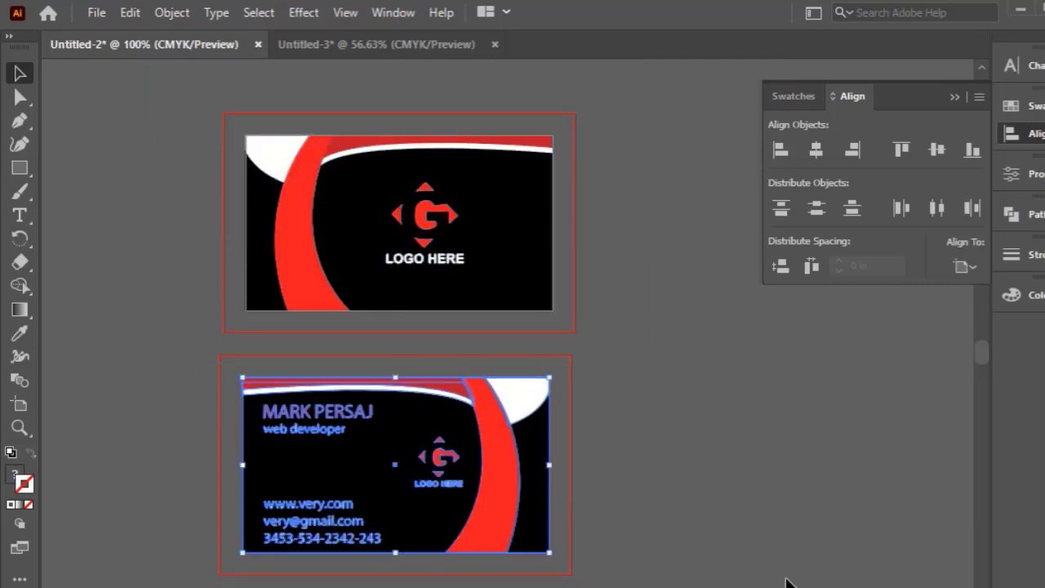
pyautogui.click(786, 581)
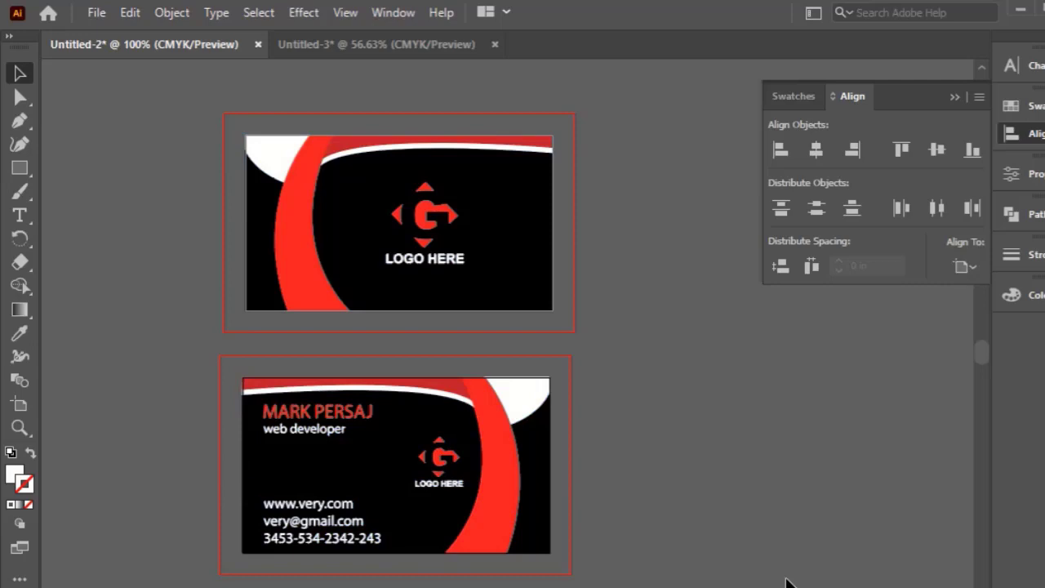